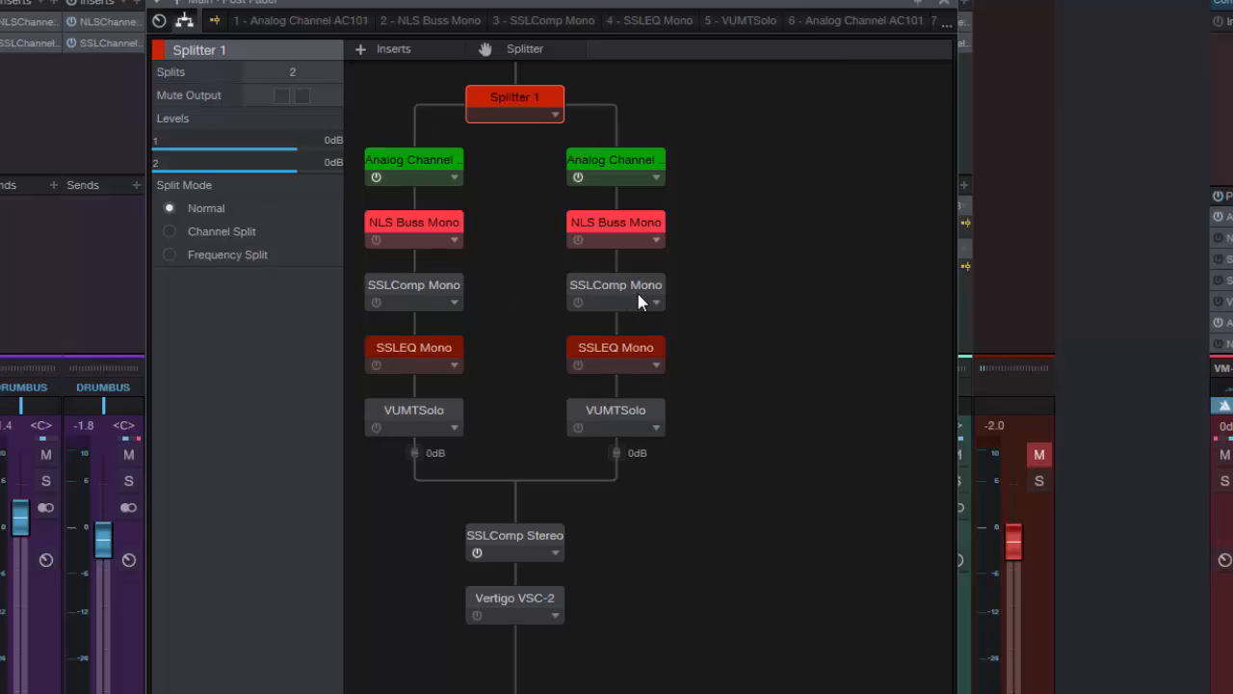
Try Channel Split on Splitter 1, return it to Normal, and examine the SSLComp Stereo plug-in's settings
click(170, 233)
click(169, 208)
double_click(511, 544)
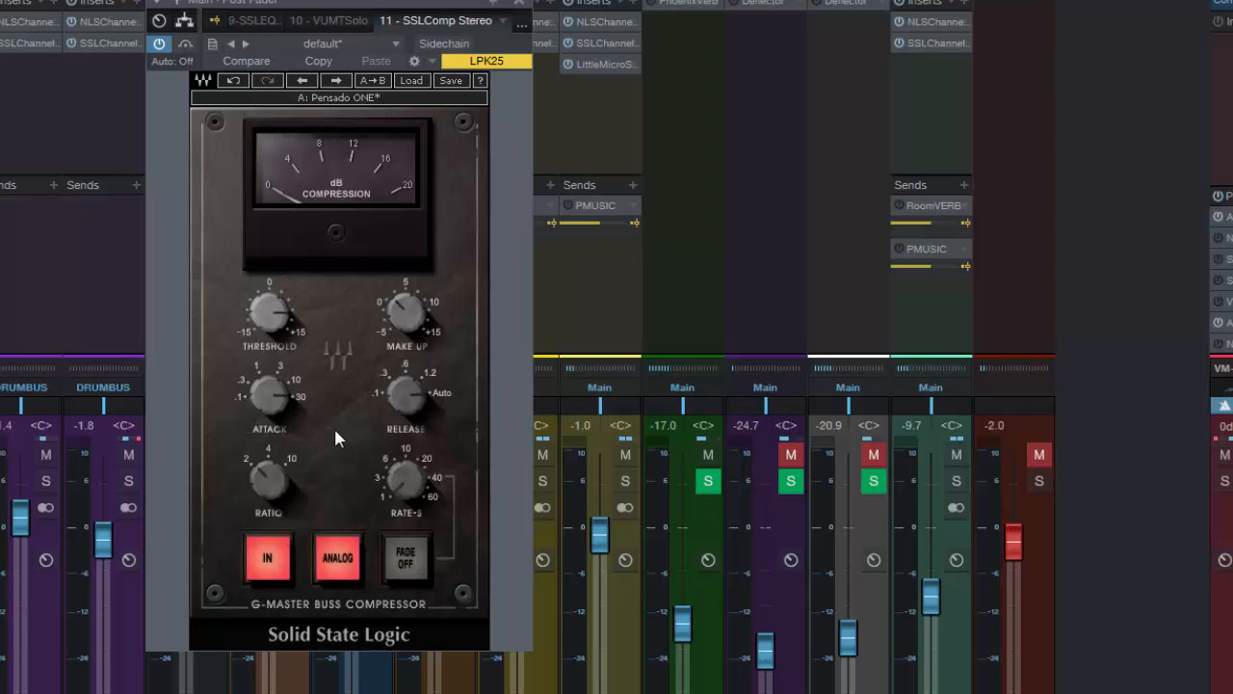
click(184, 20)
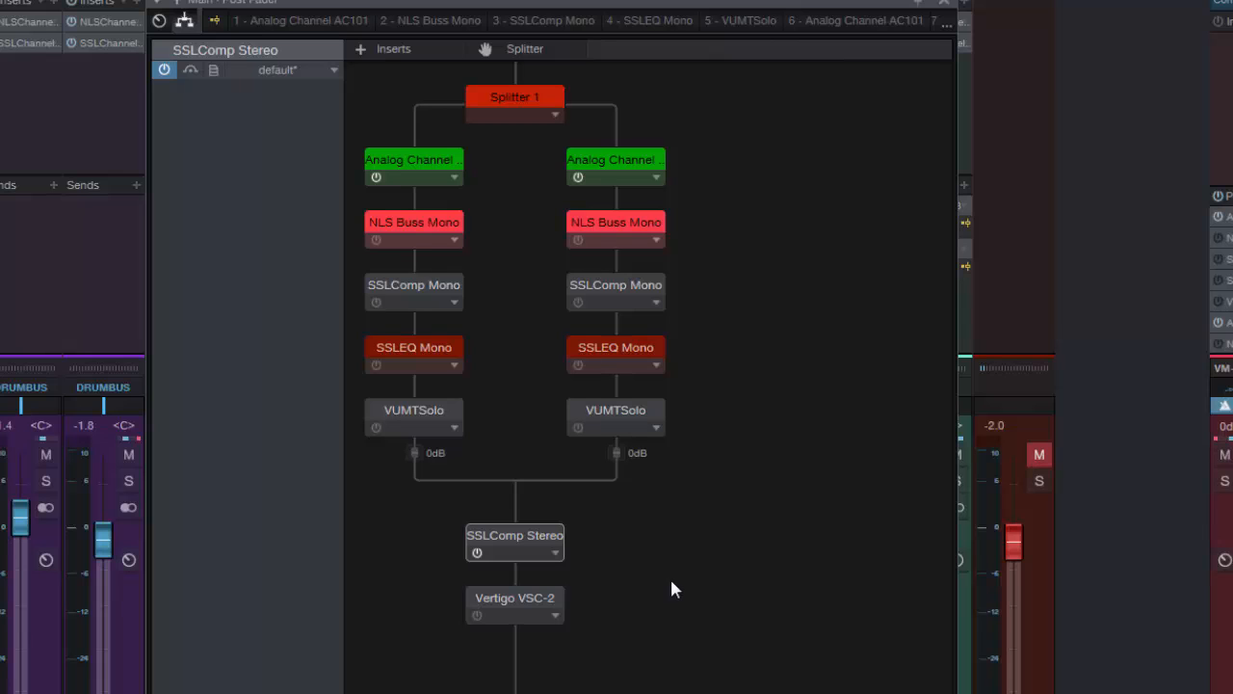
Compare the Normal and Channel Split modes on Splitter 1, finishing with Channel Split selected
click(513, 107)
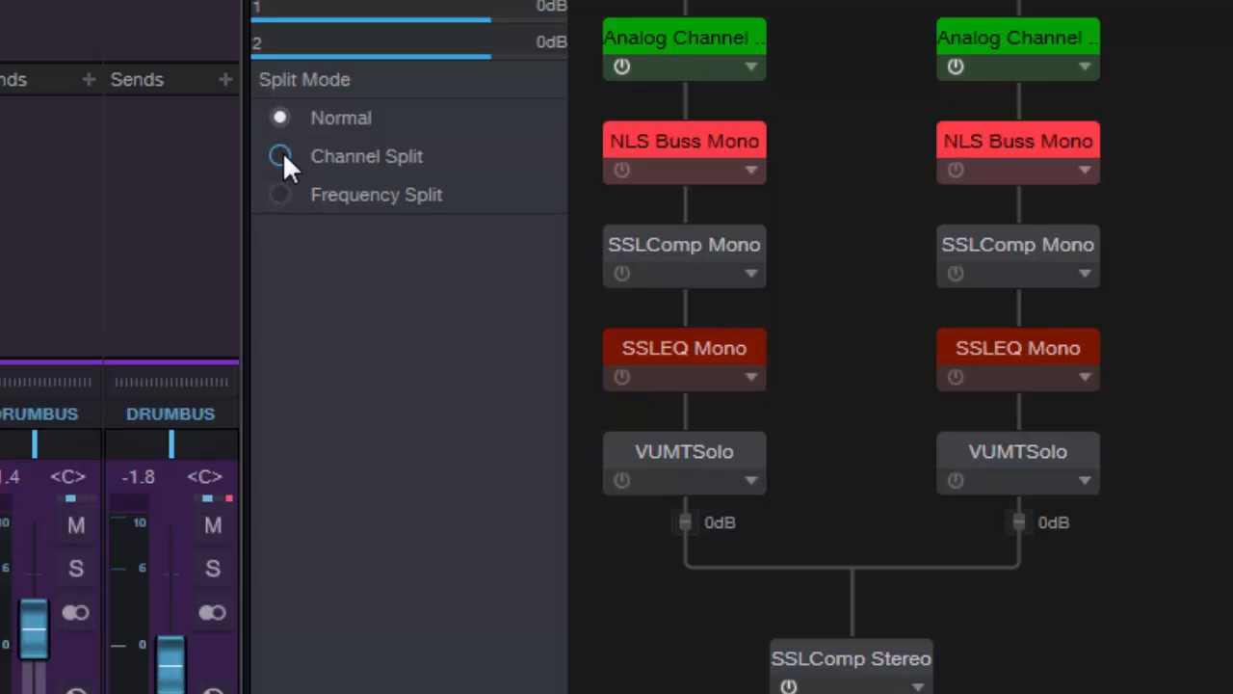
click(281, 156)
click(285, 112)
click(281, 157)
click(279, 114)
click(280, 156)
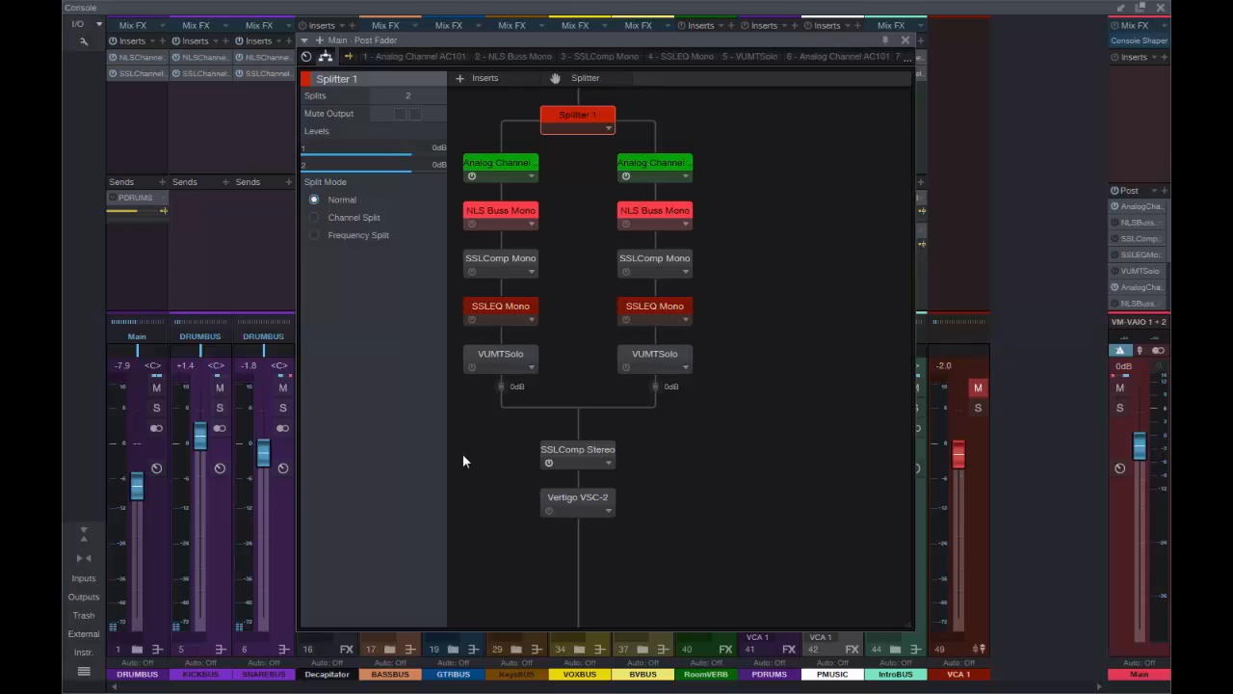
click(313, 218)
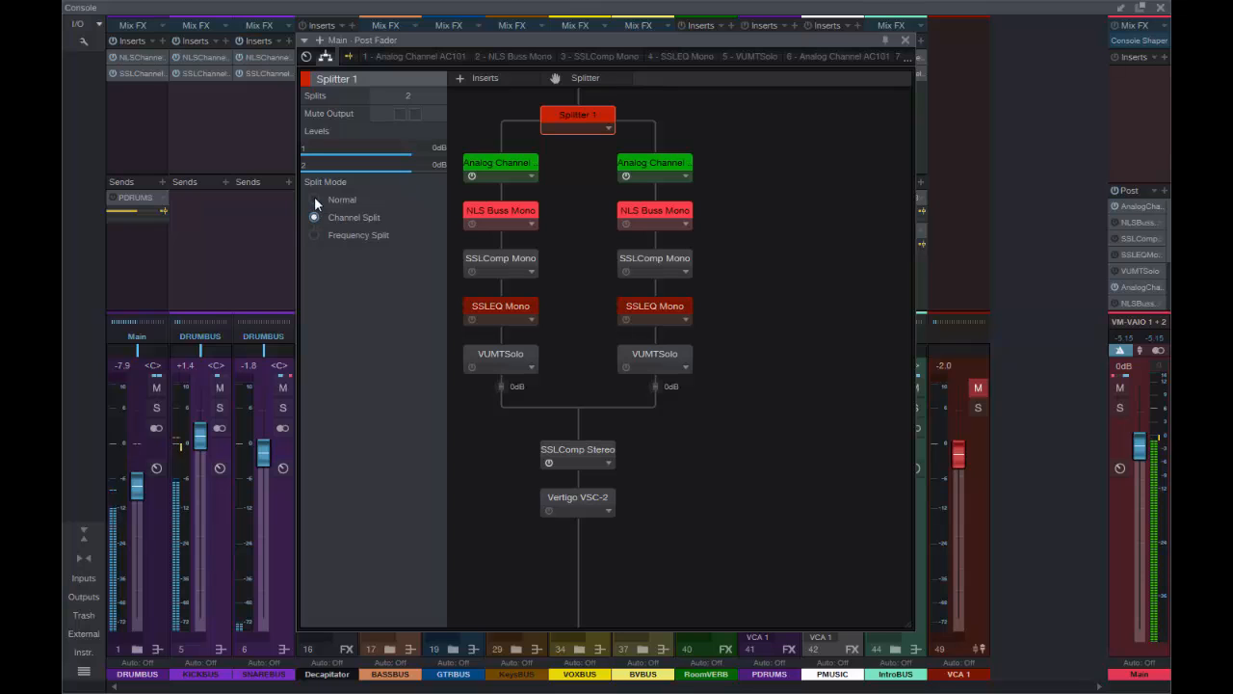
click(315, 198)
click(314, 218)
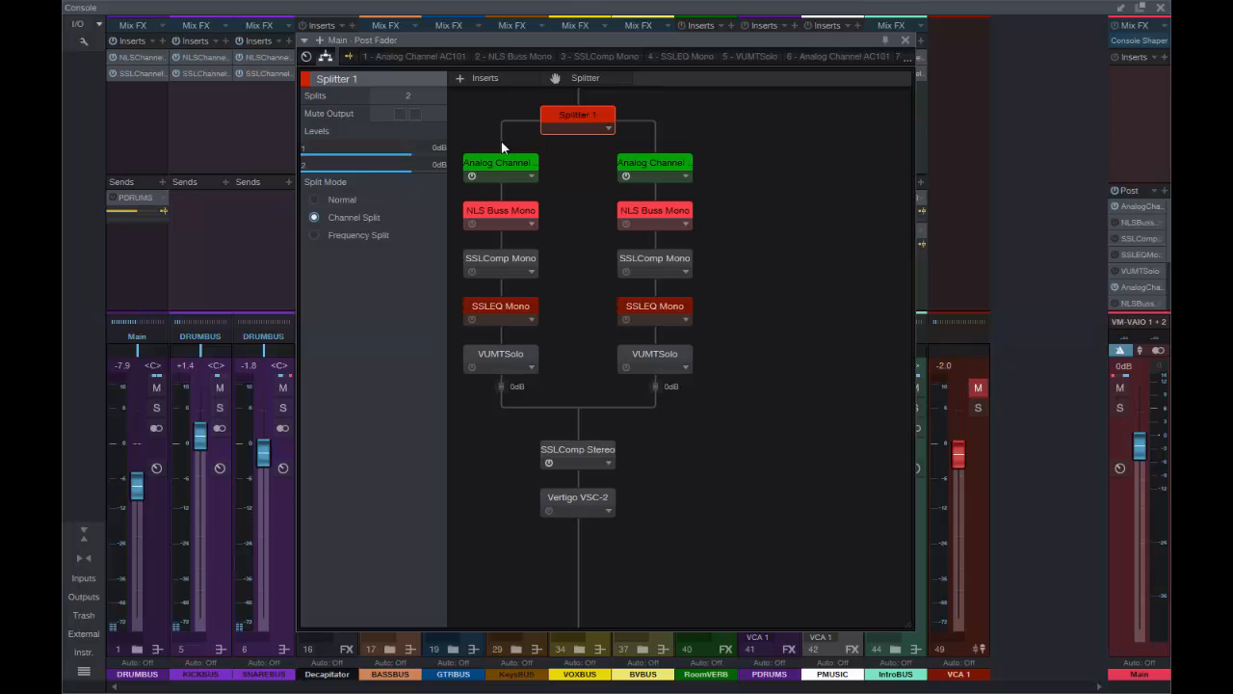
Bypass SSLComp Stereo and switch the Vertigo VSC-2 compressor from Stereo to Mono
click(547, 462)
click(575, 501)
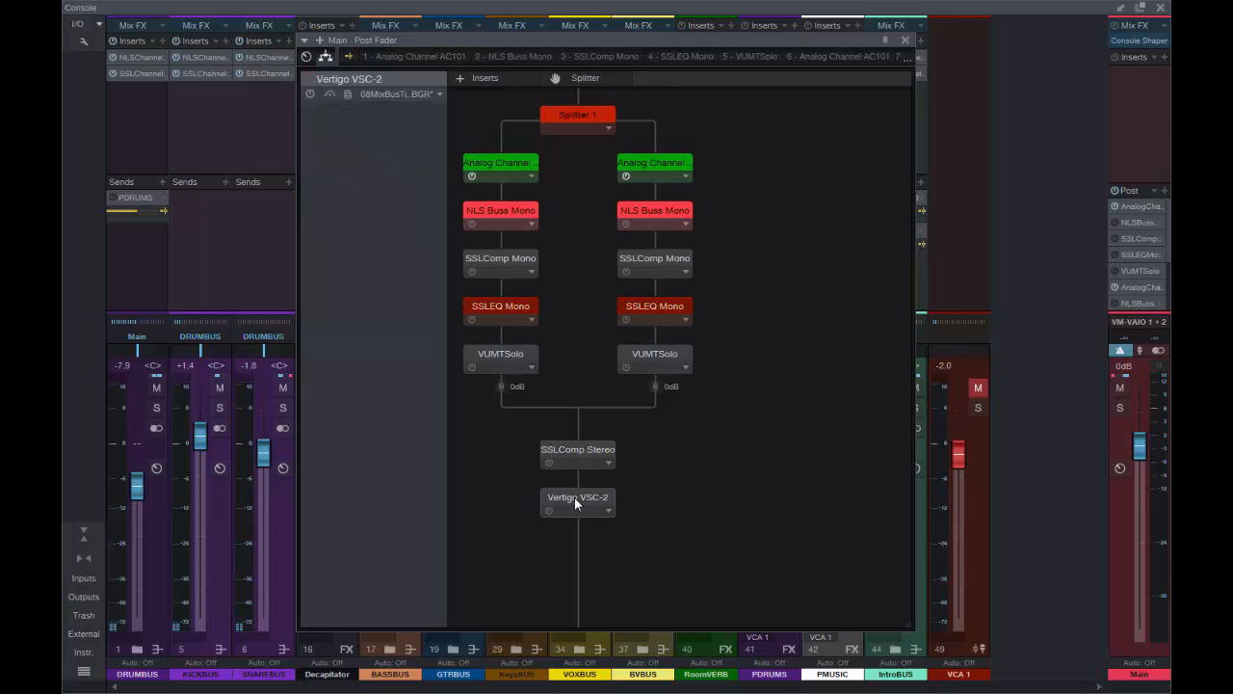
double_click(575, 501)
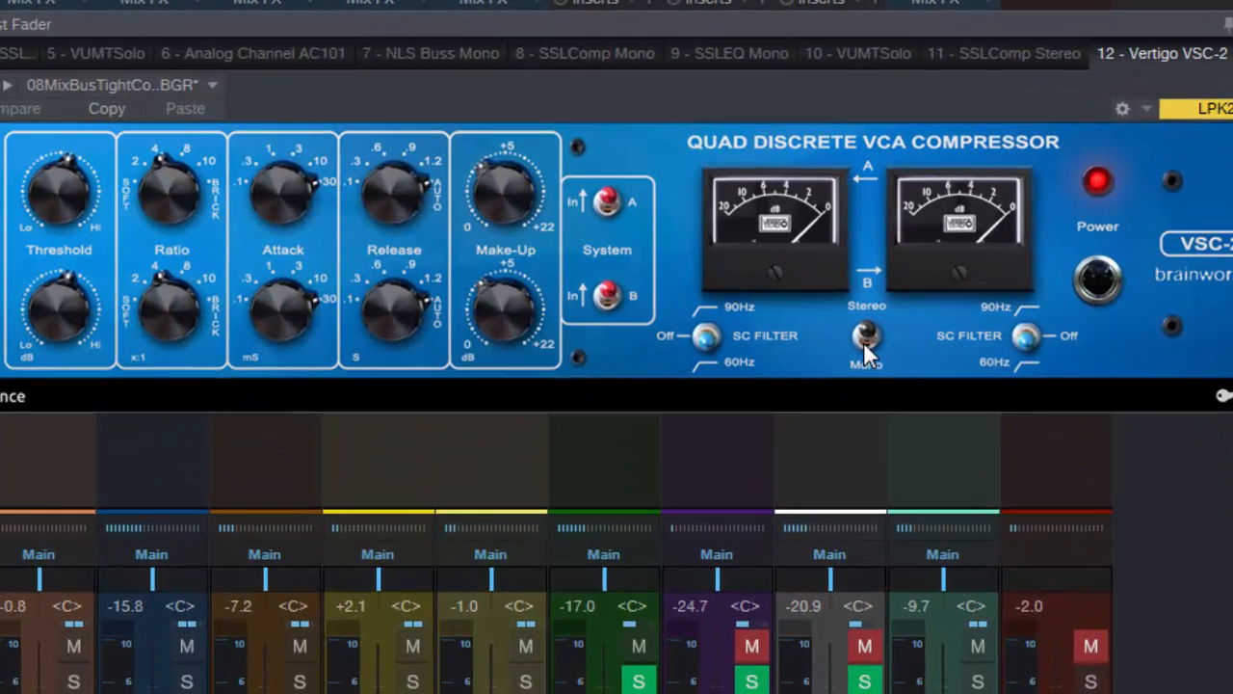
click(865, 339)
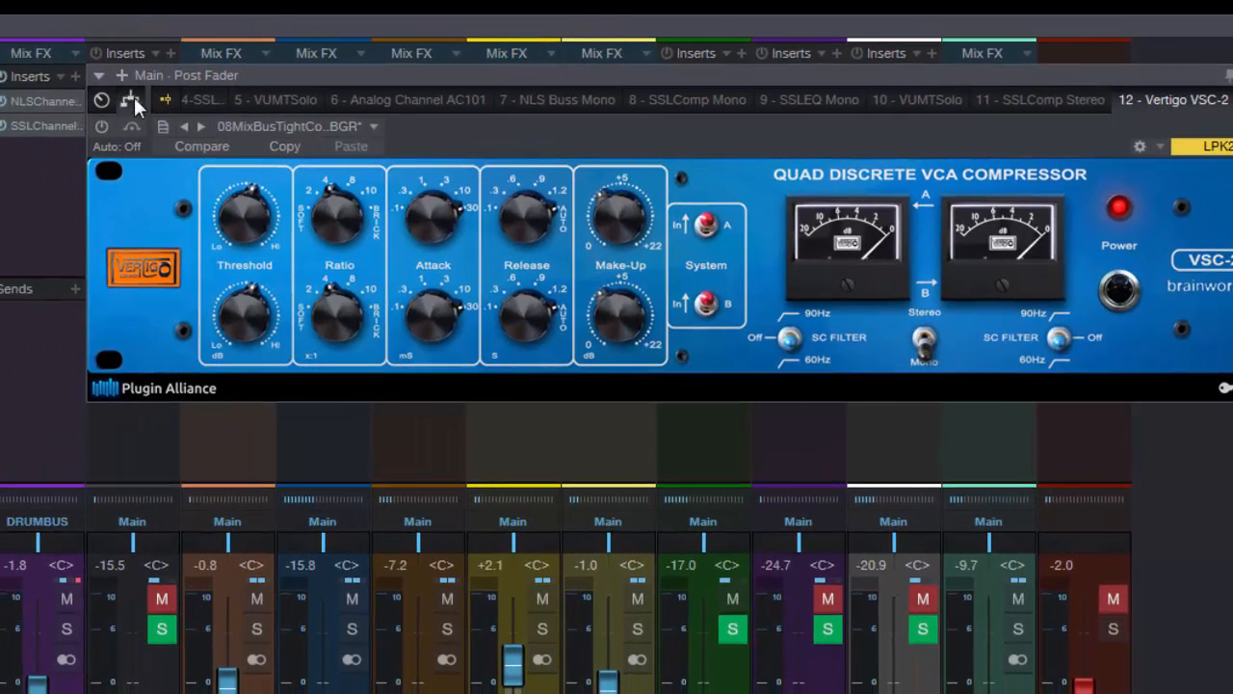
click(131, 100)
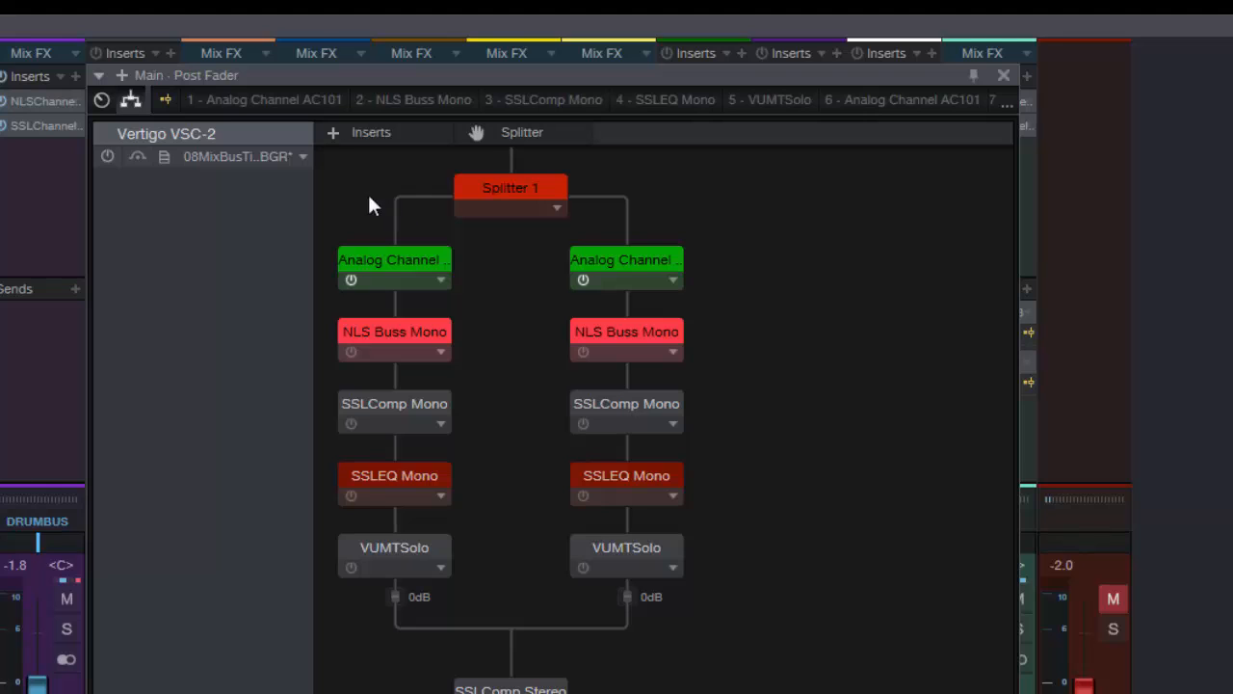
Activate the Vertigo VSC-2 after the splitter and check its two gain-reduction meters
click(510, 187)
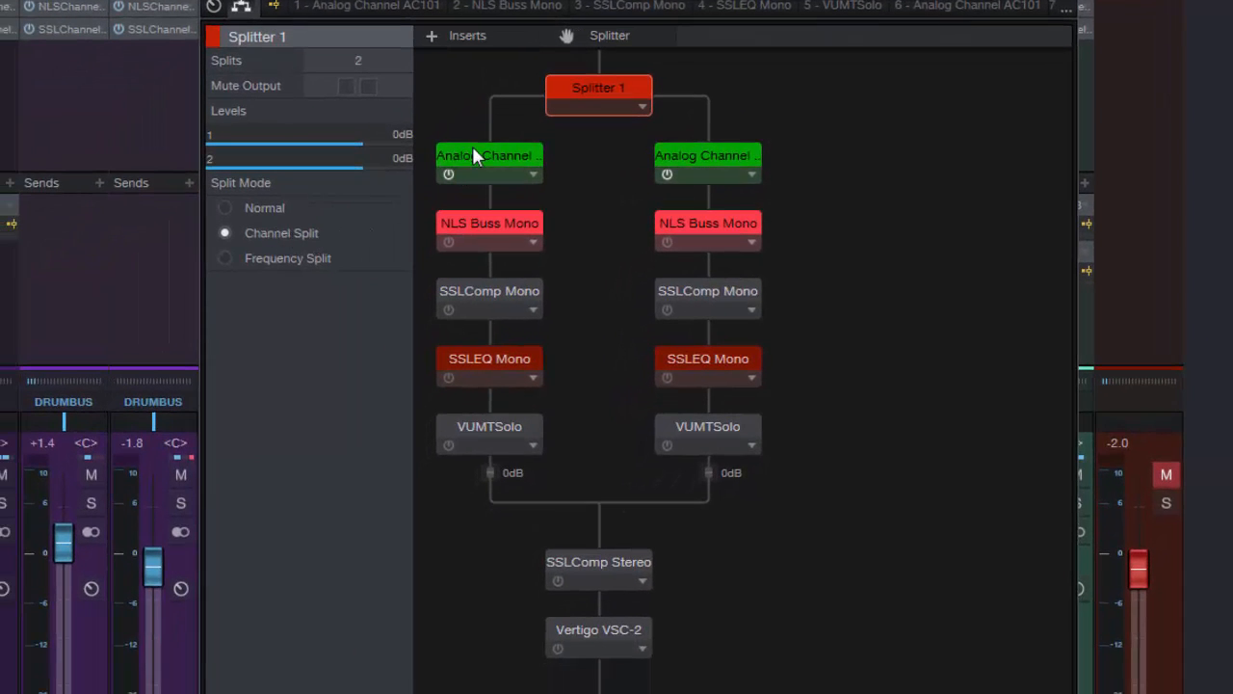
click(559, 652)
double_click(593, 629)
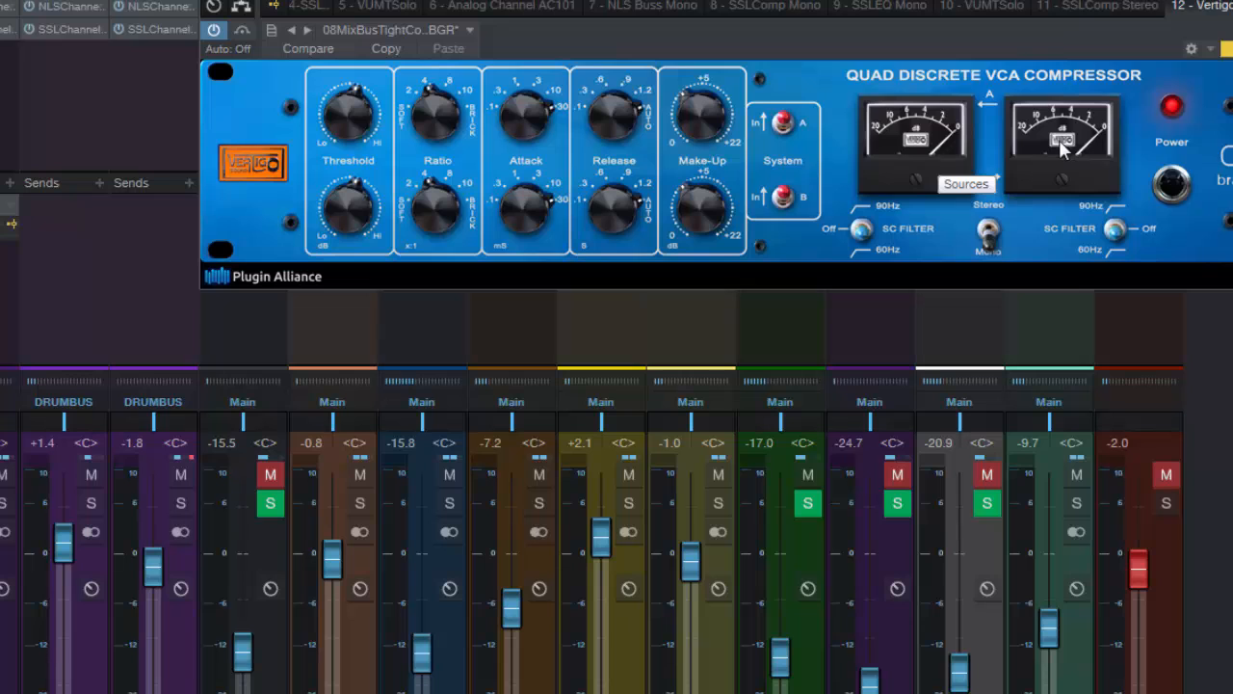
click(242, 8)
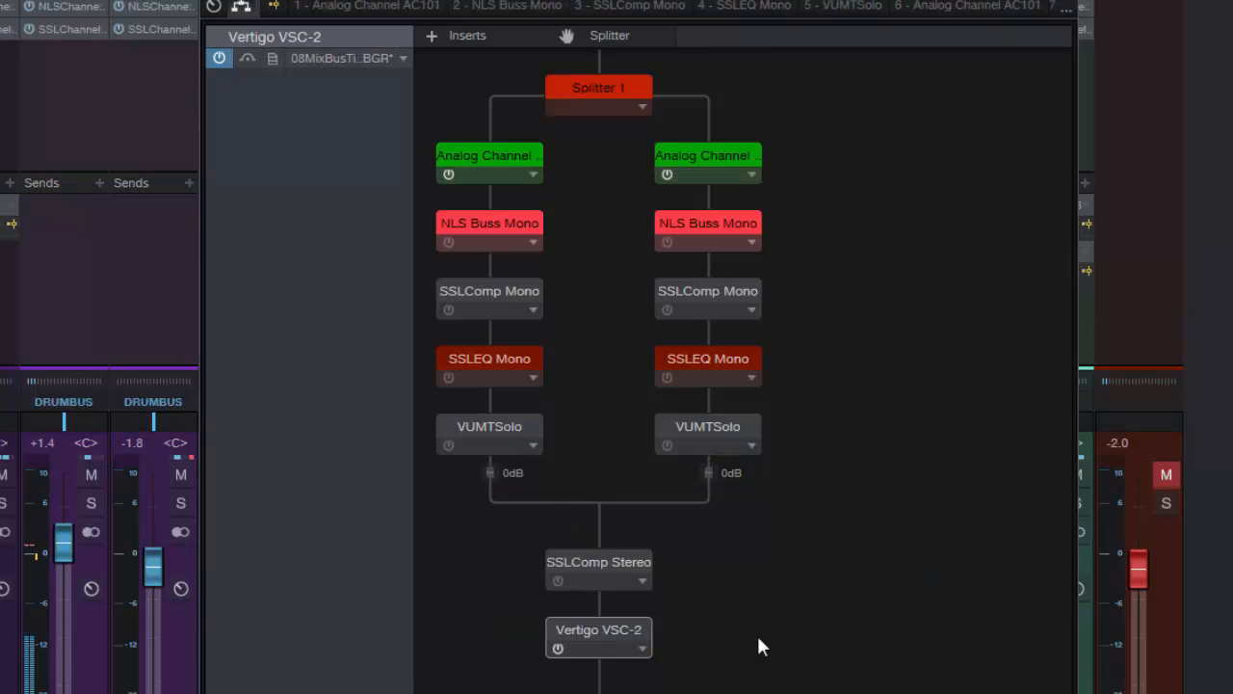
Compare the Vertigo VSC-2 in Stereo and Mono by toggling its mode switch repeatedly, ending on Mono
click(584, 90)
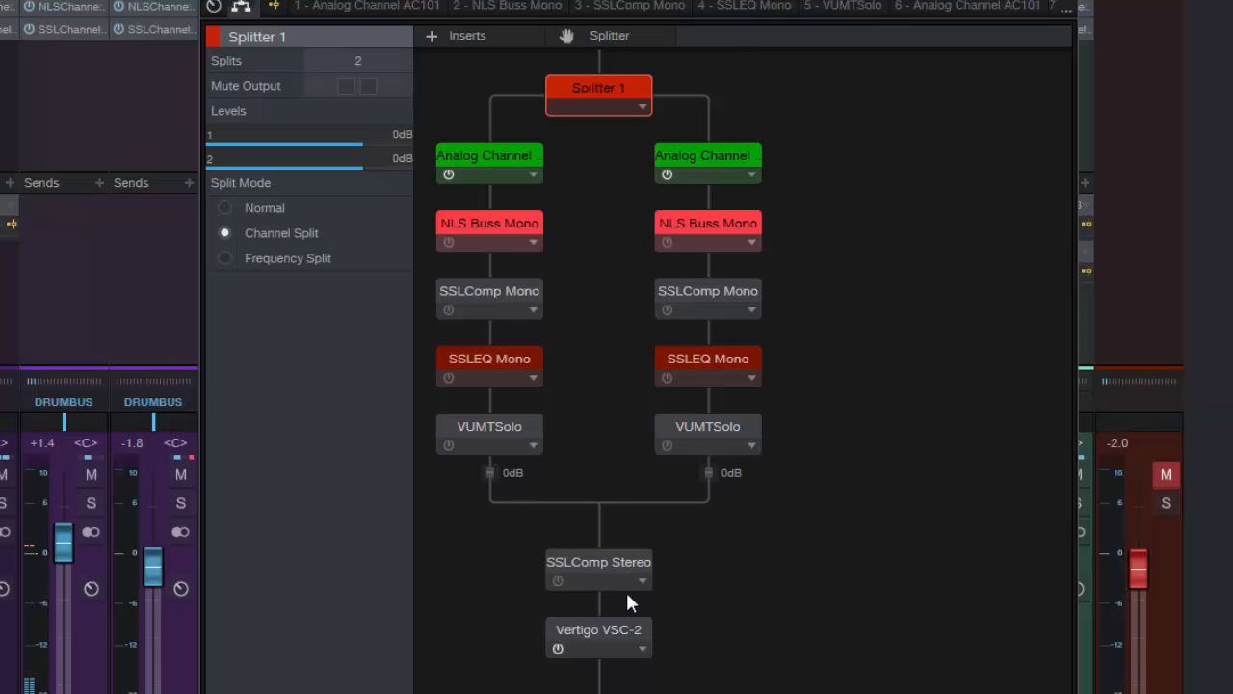
click(602, 634)
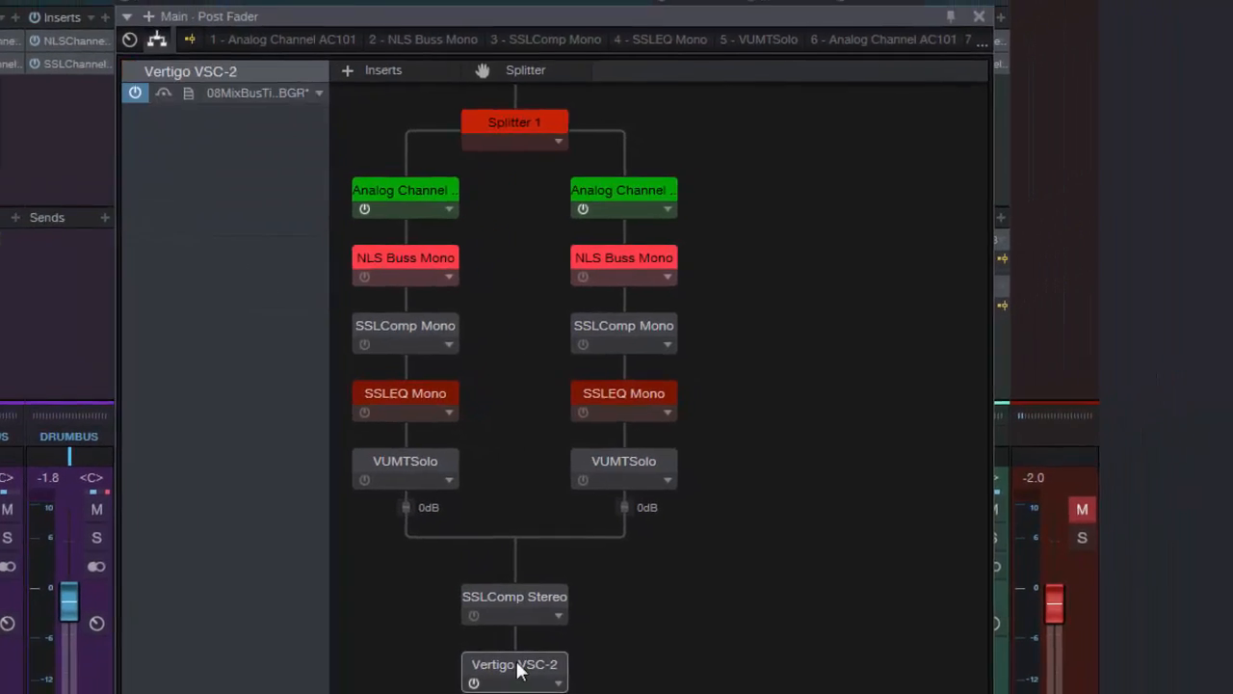
double_click(517, 670)
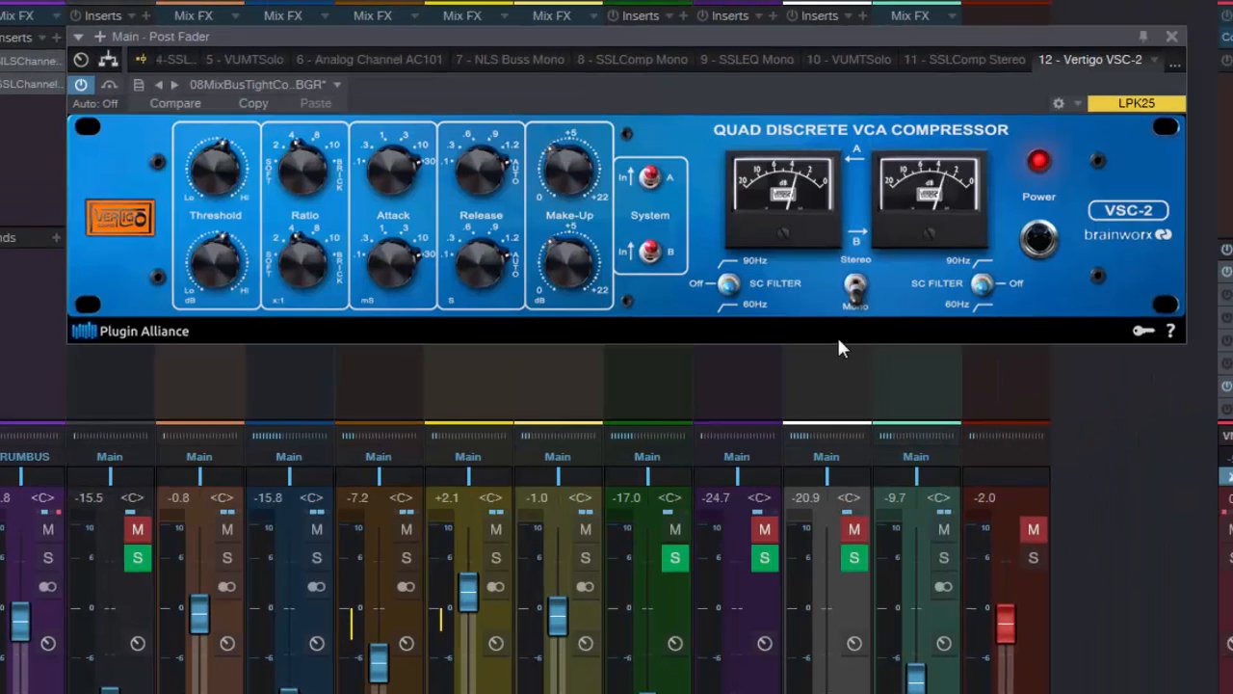
click(857, 284)
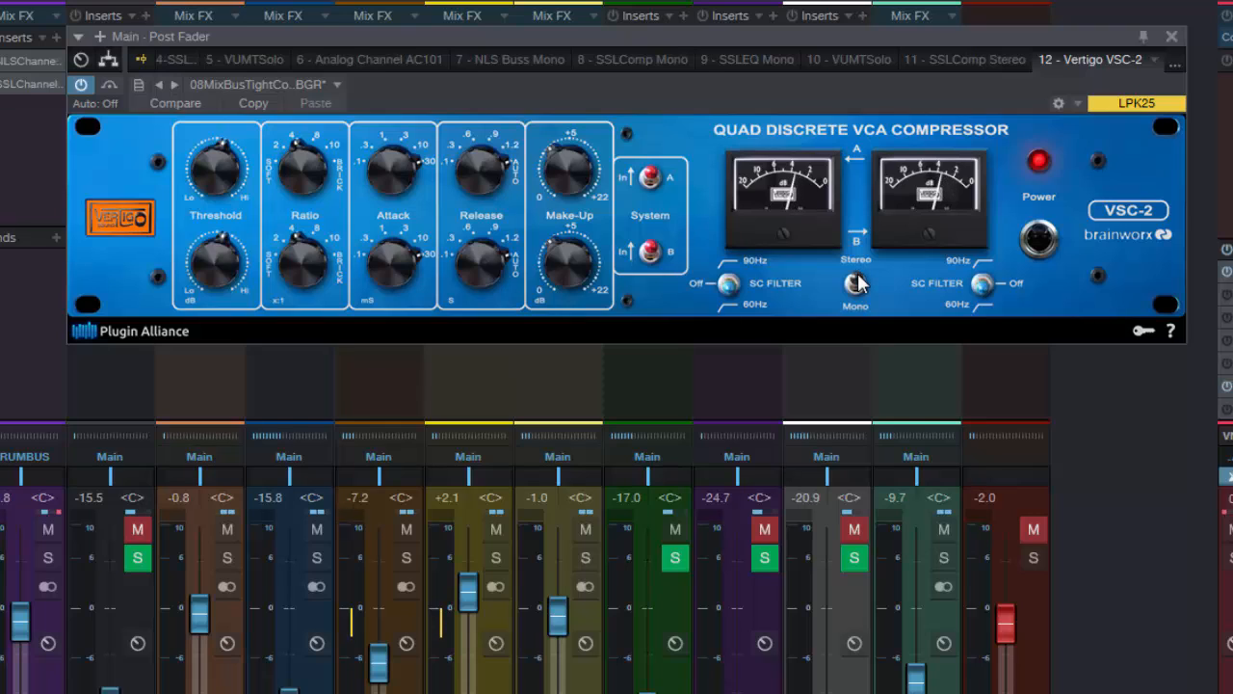
click(857, 283)
click(859, 298)
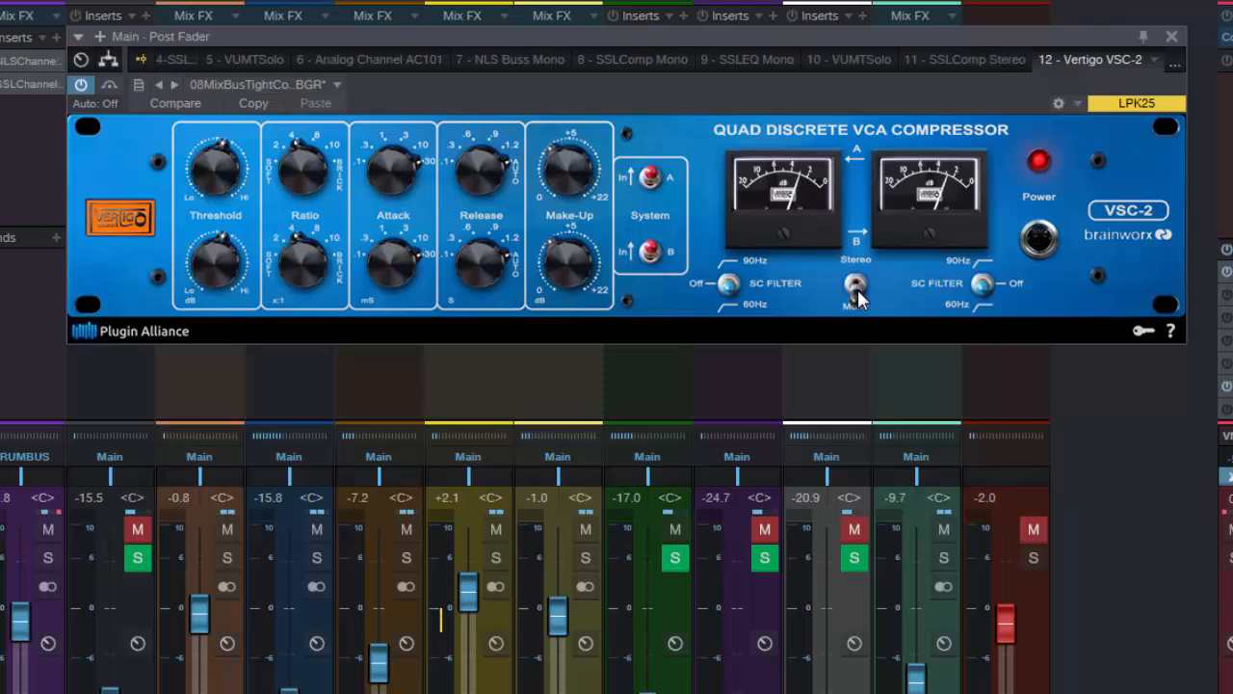
click(858, 299)
click(858, 266)
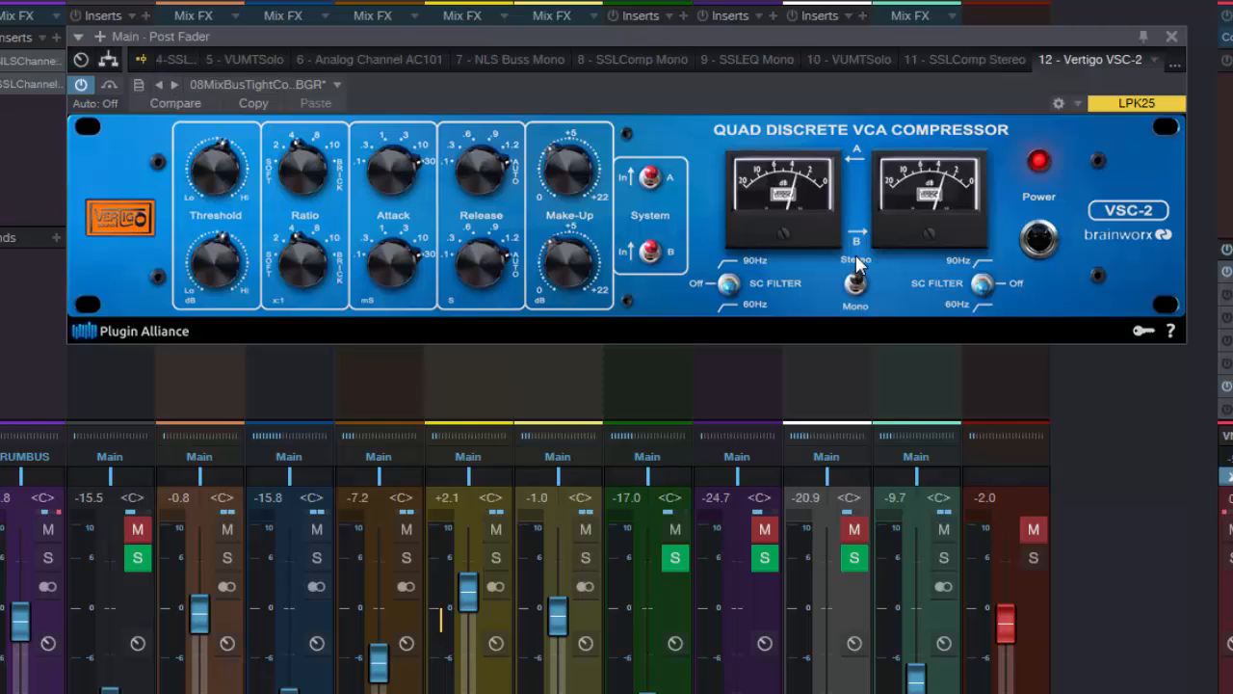
click(859, 285)
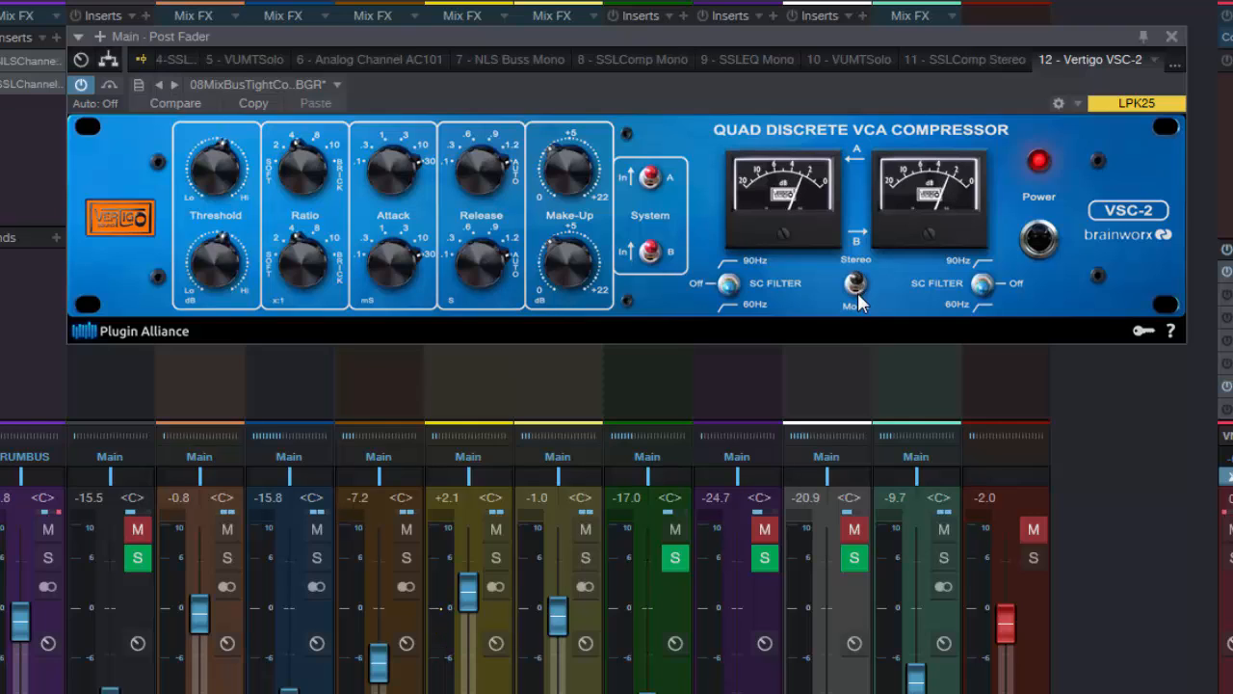
click(858, 297)
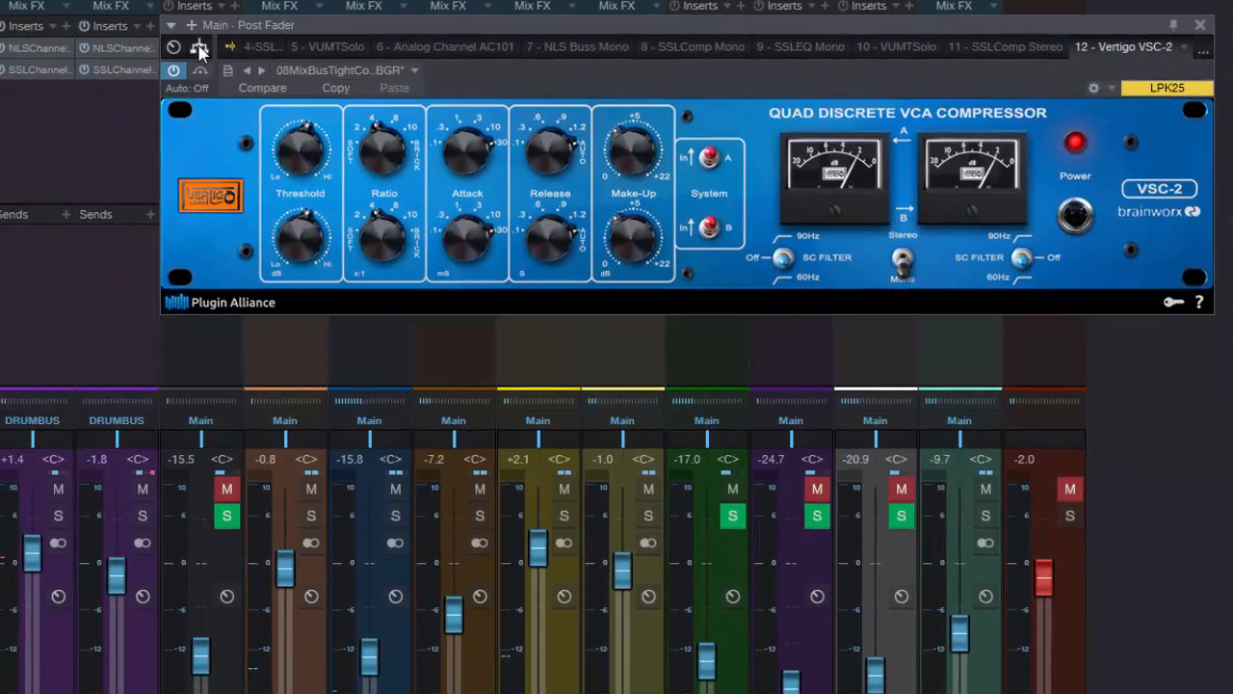
Bypass the Vertigo VSC-2, activate SSLComp Stereo after the splitter, and bring up Splitter 1's settings
click(109, 59)
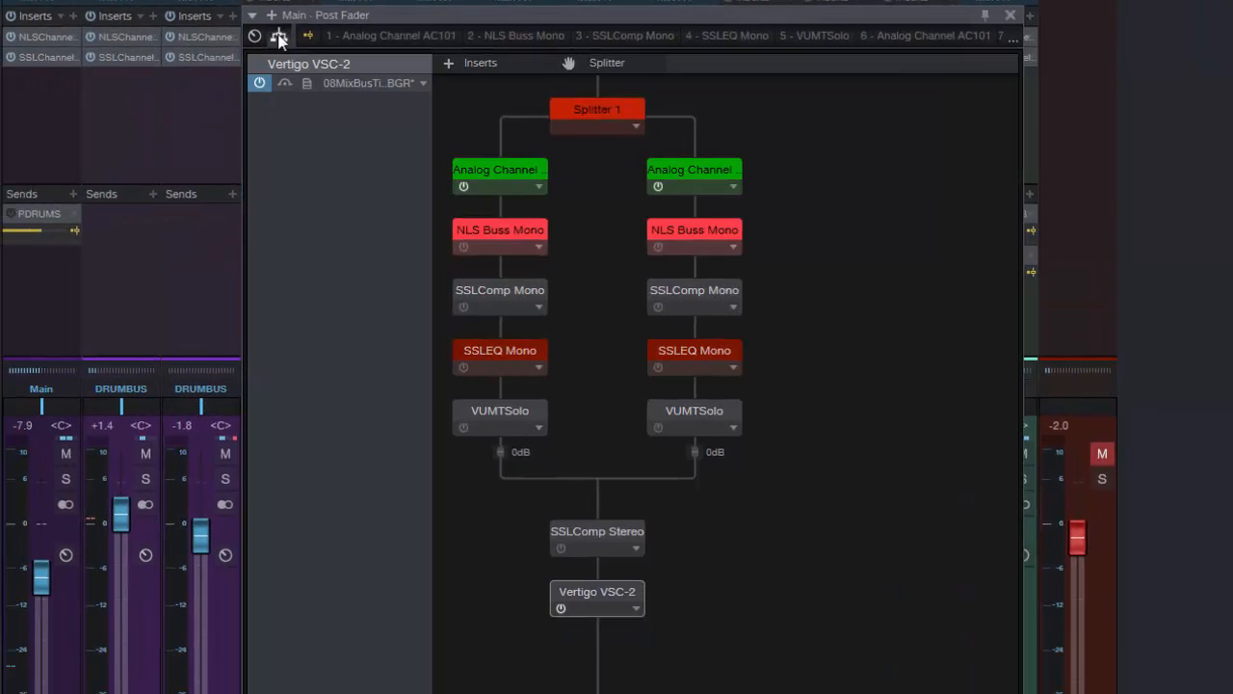
click(561, 607)
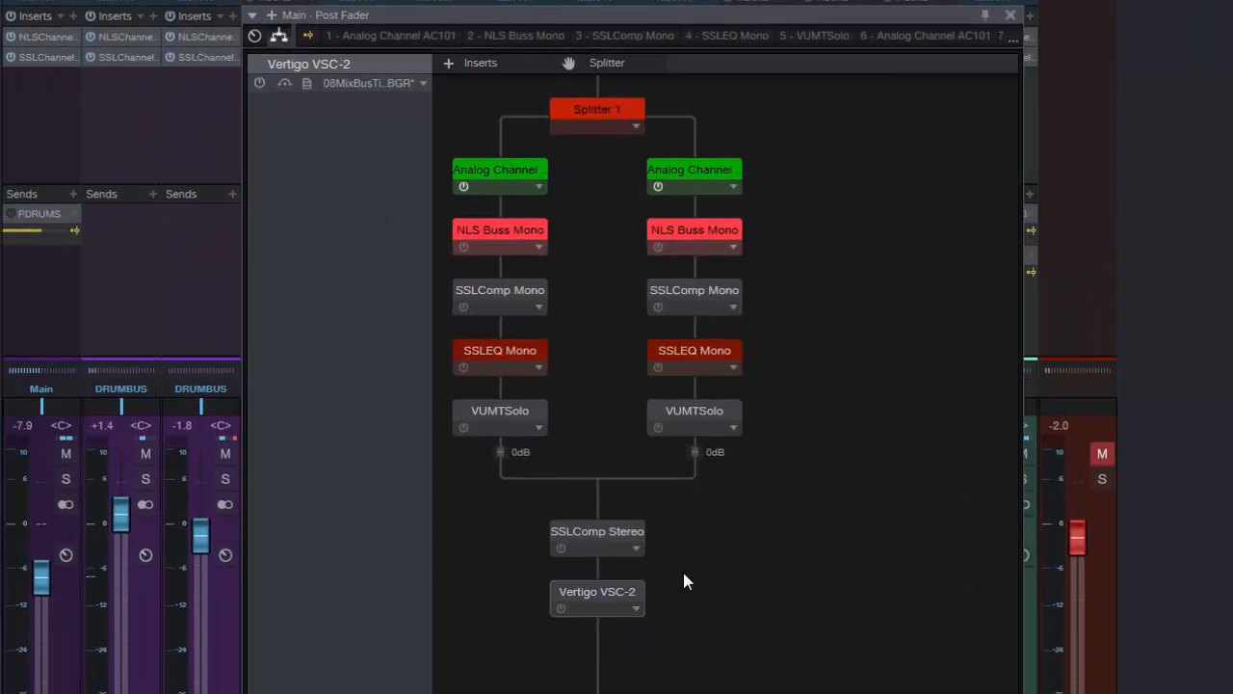
click(588, 101)
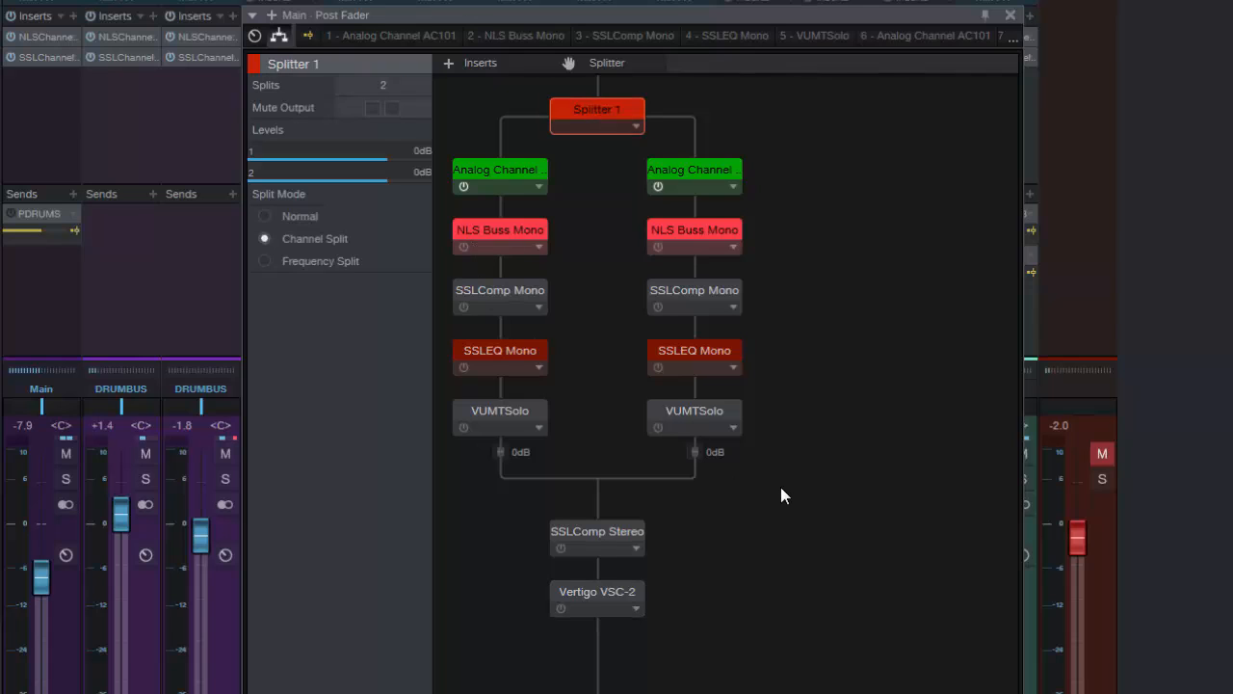
click(565, 550)
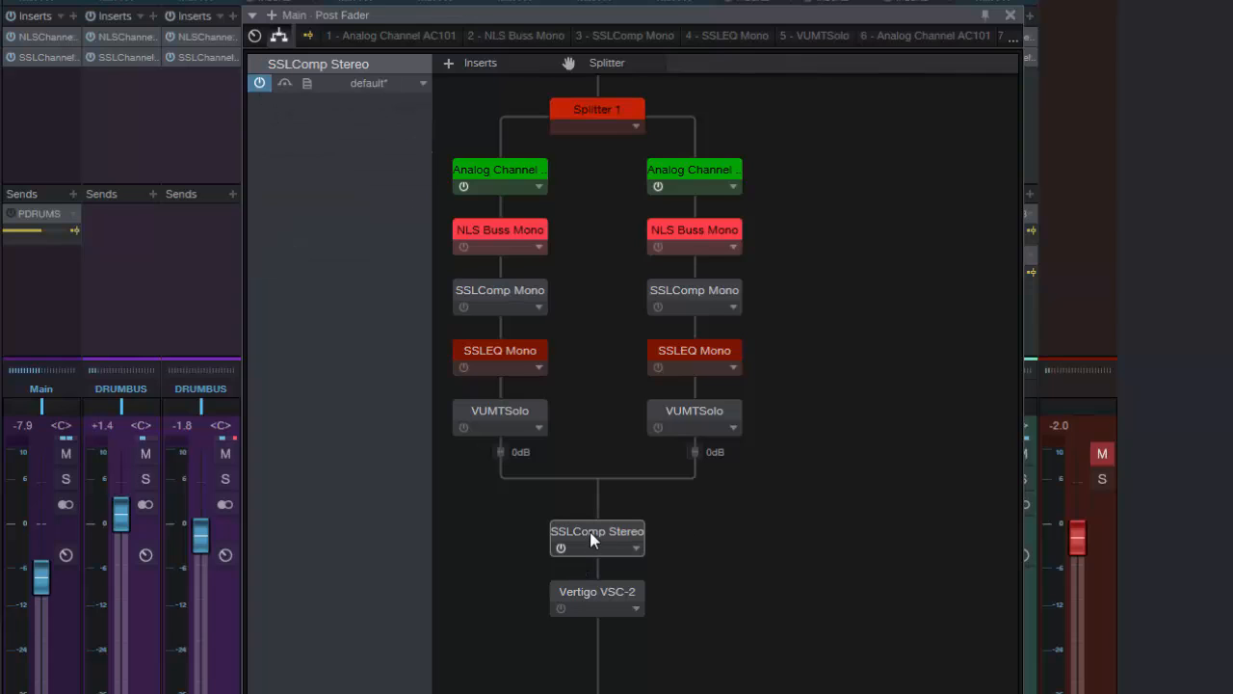
click(588, 123)
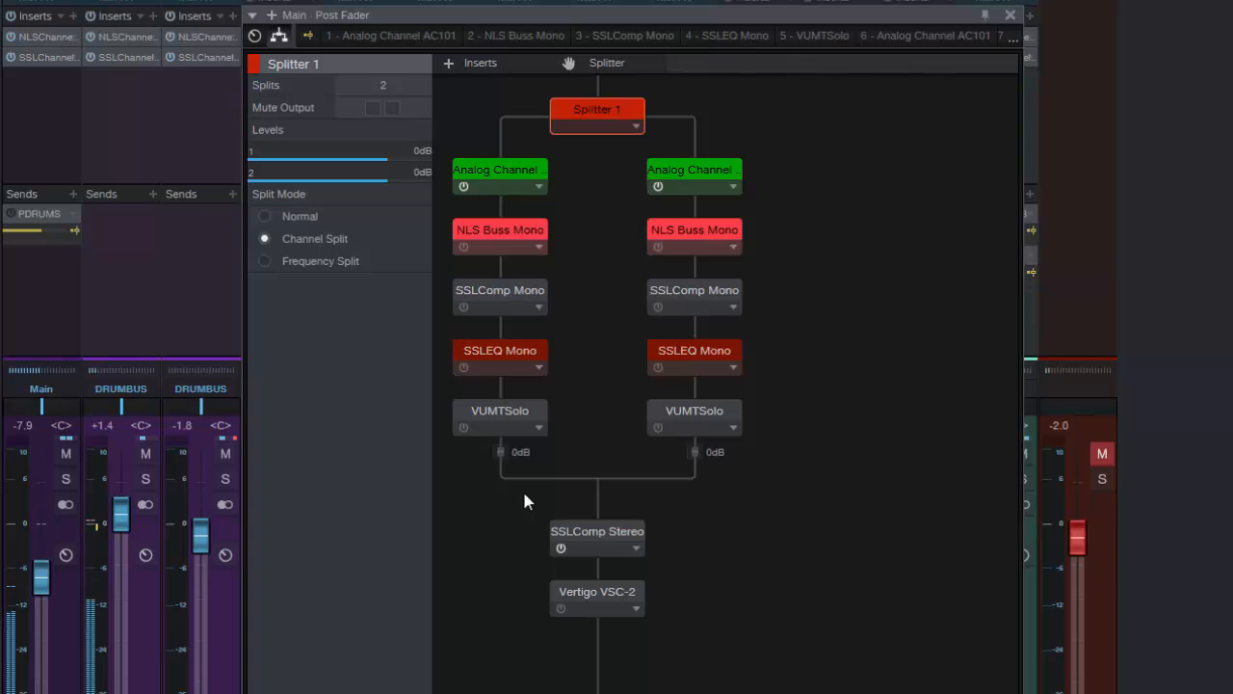
Bypass SSLComp Stereo and activate the SSLComp Mono inserts on both splitter branches
click(560, 547)
click(464, 307)
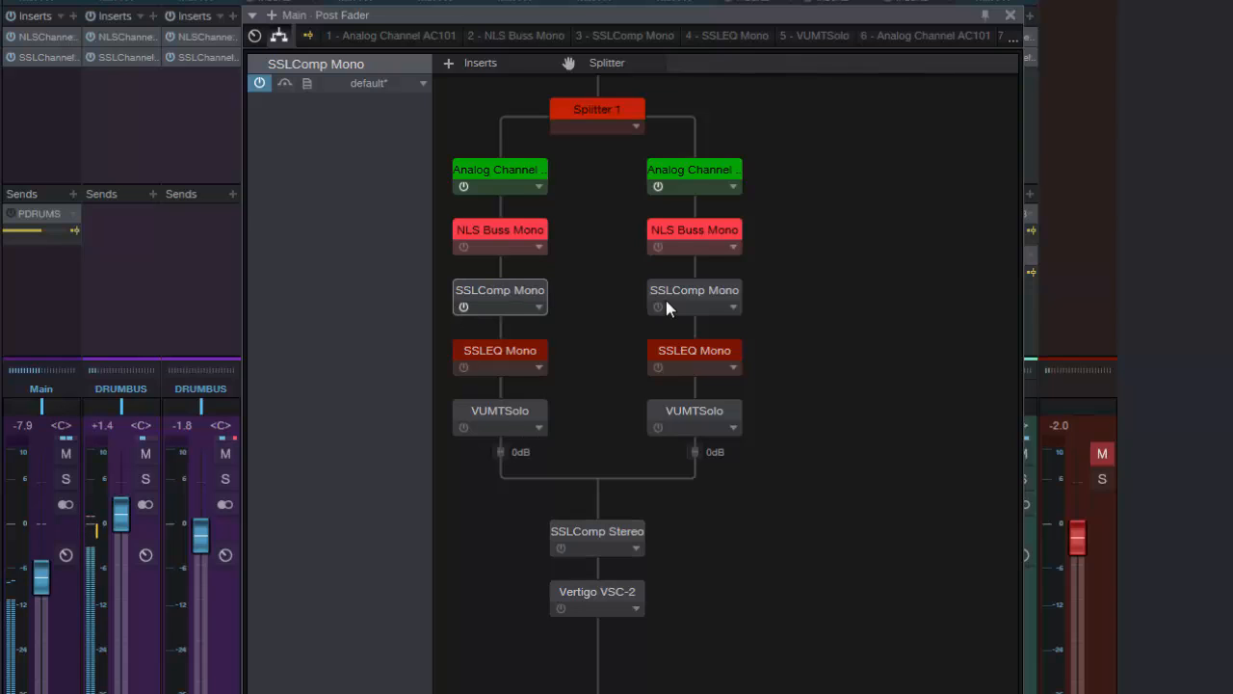
click(659, 306)
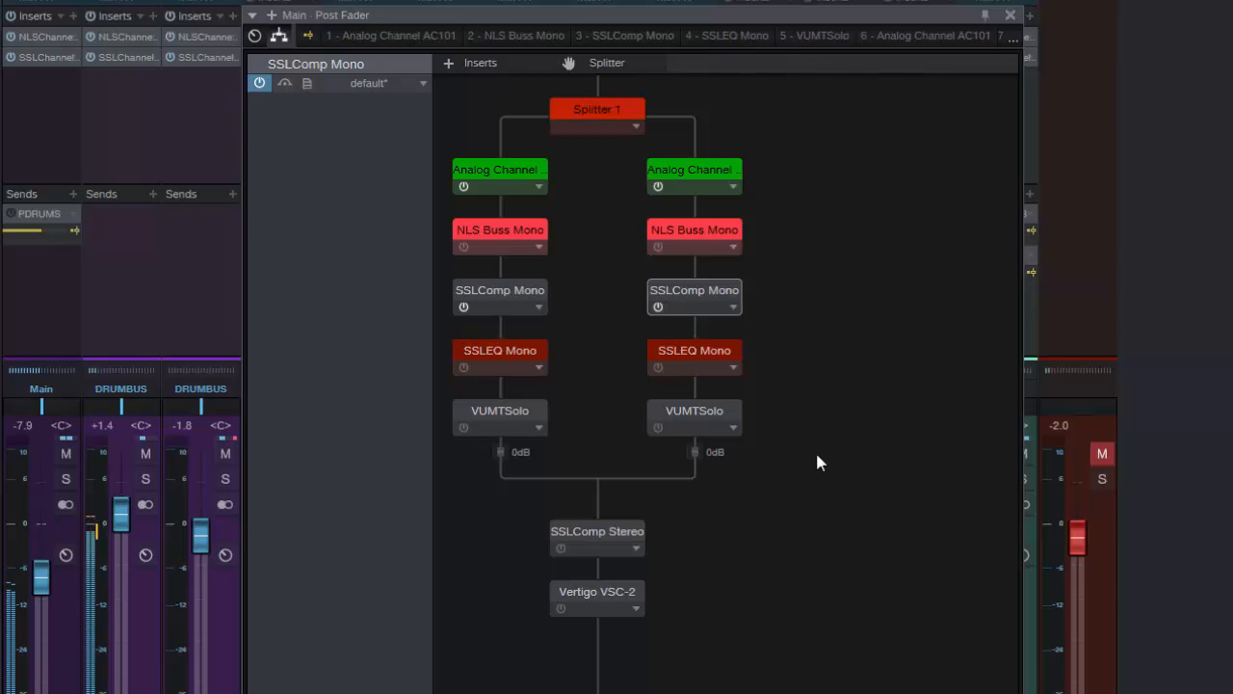
Bypass both SSLComp Mono inserts and activate SSLComp Stereo for comparison
click(658, 307)
click(466, 306)
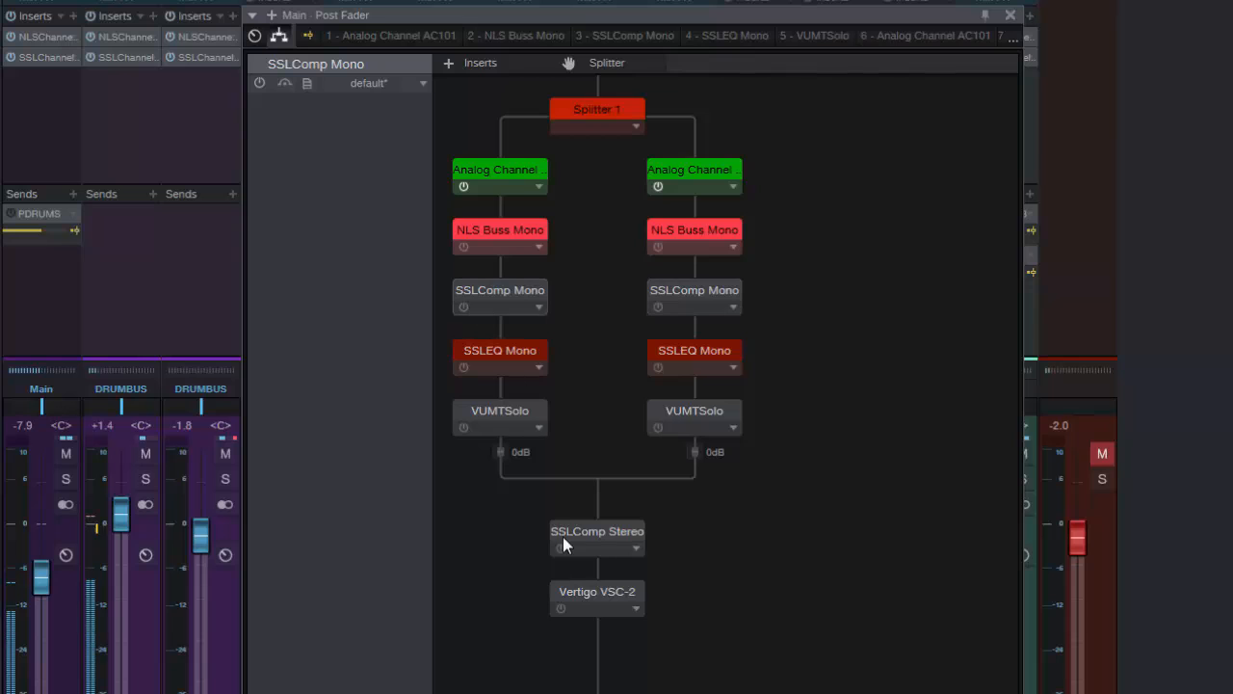
click(558, 547)
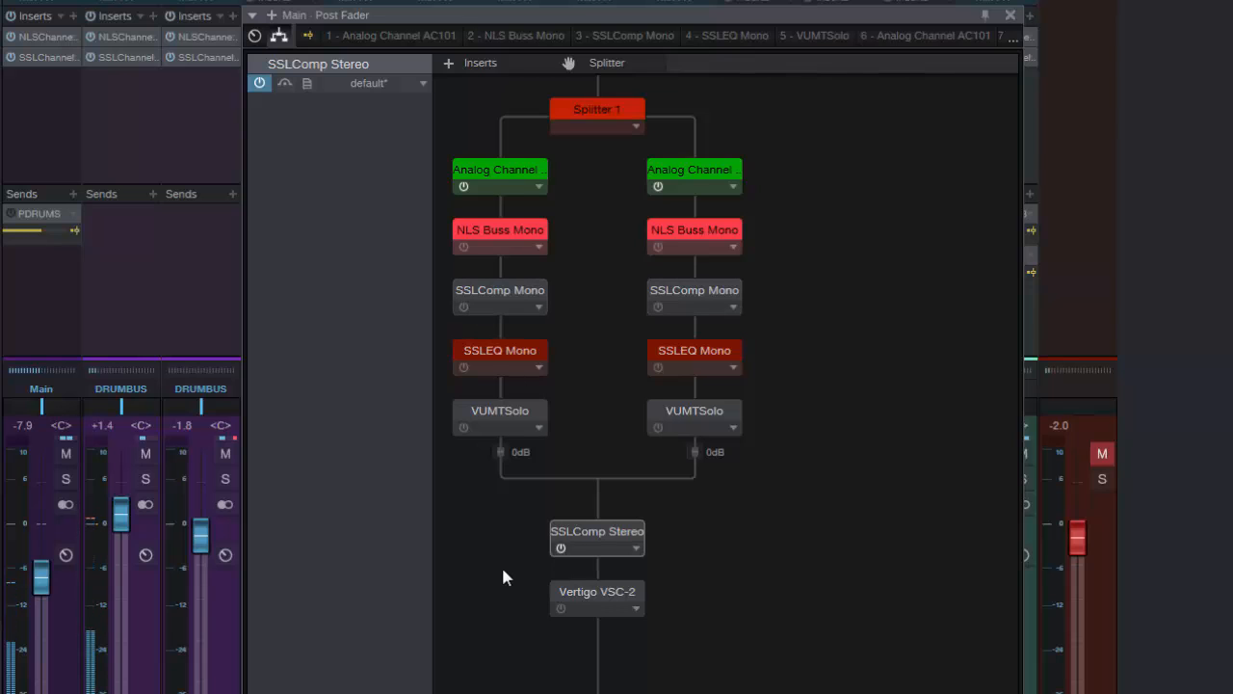
Swap SSLComp Stereo for the two SSLComp Mono inserts again and show Splitter 1's settings
click(560, 547)
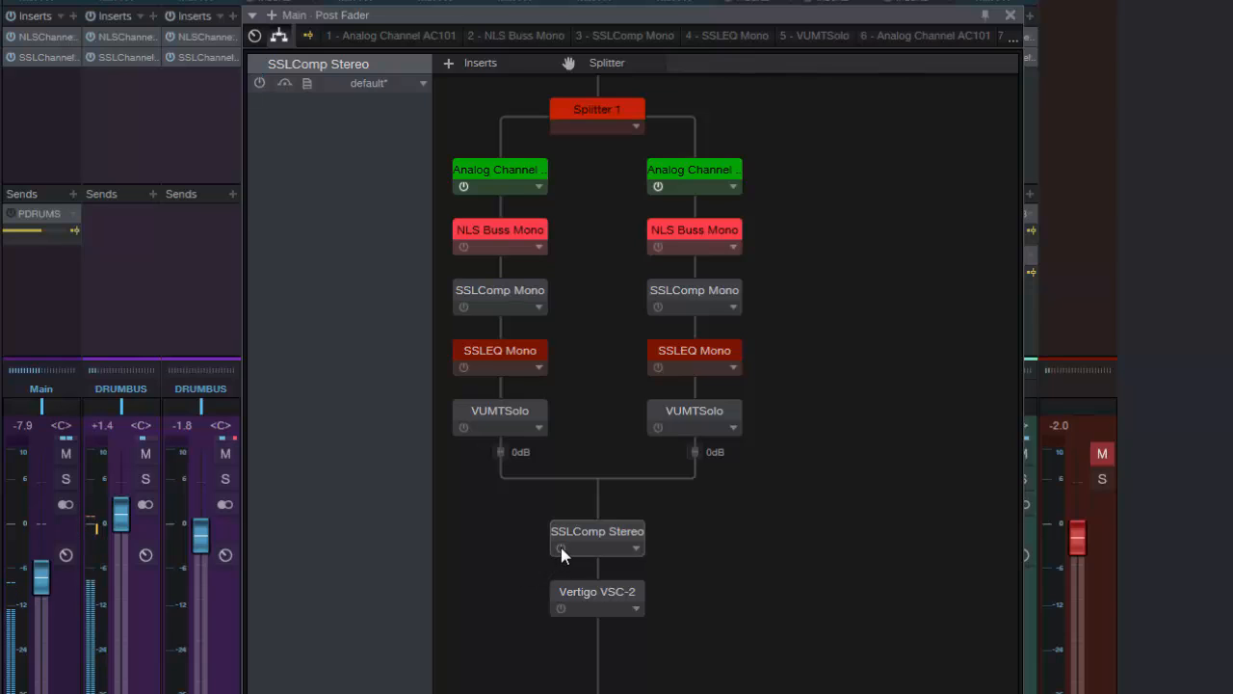
click(465, 307)
click(657, 307)
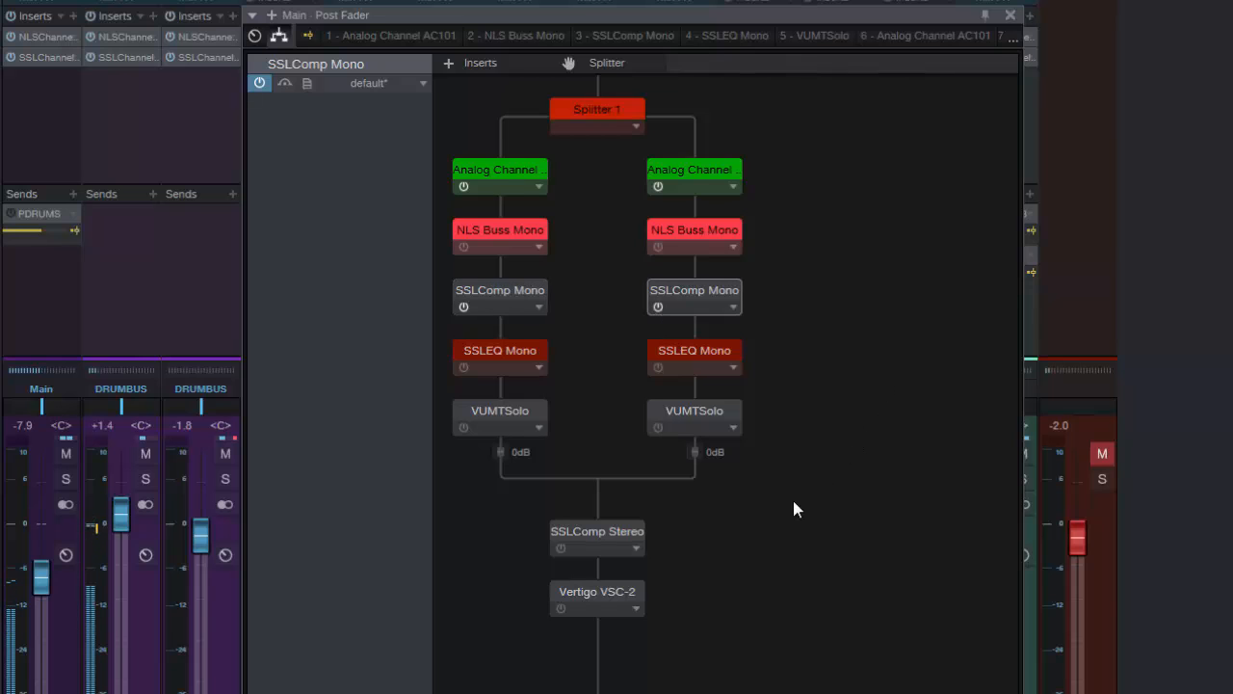
click(584, 114)
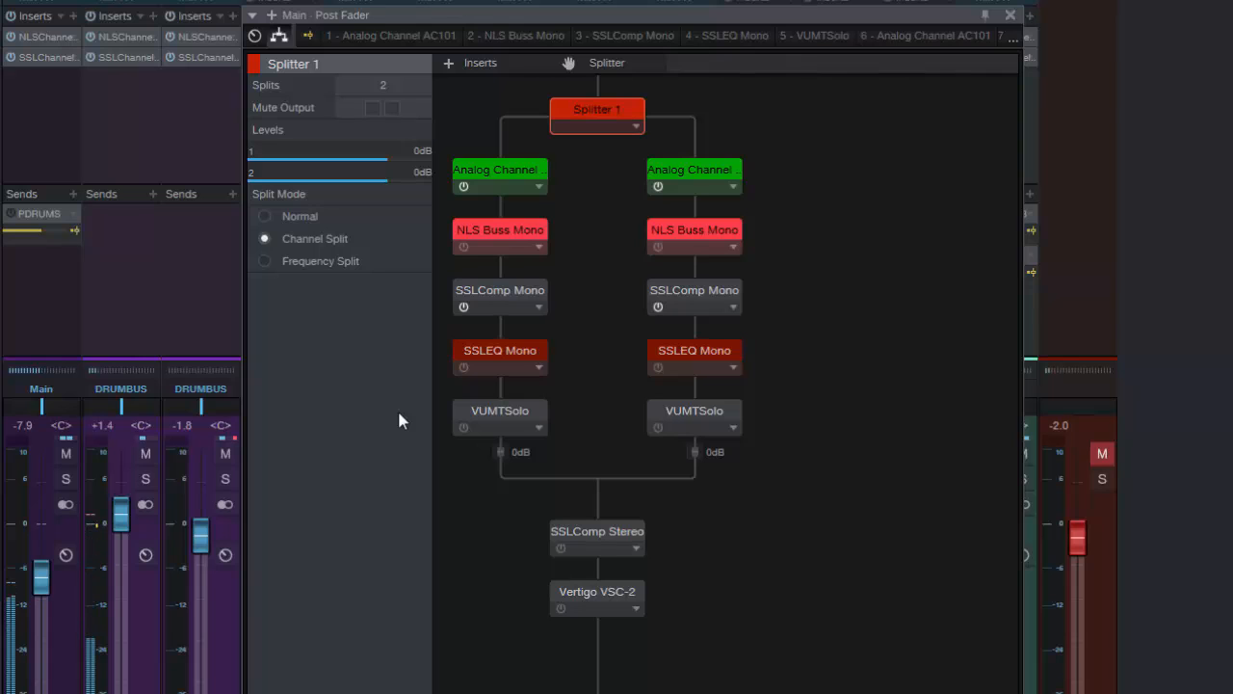
Turn off both SSLComp Mono inserts, turn on SSLComp Stereo, and show Splitter 1's settings
click(465, 308)
click(658, 306)
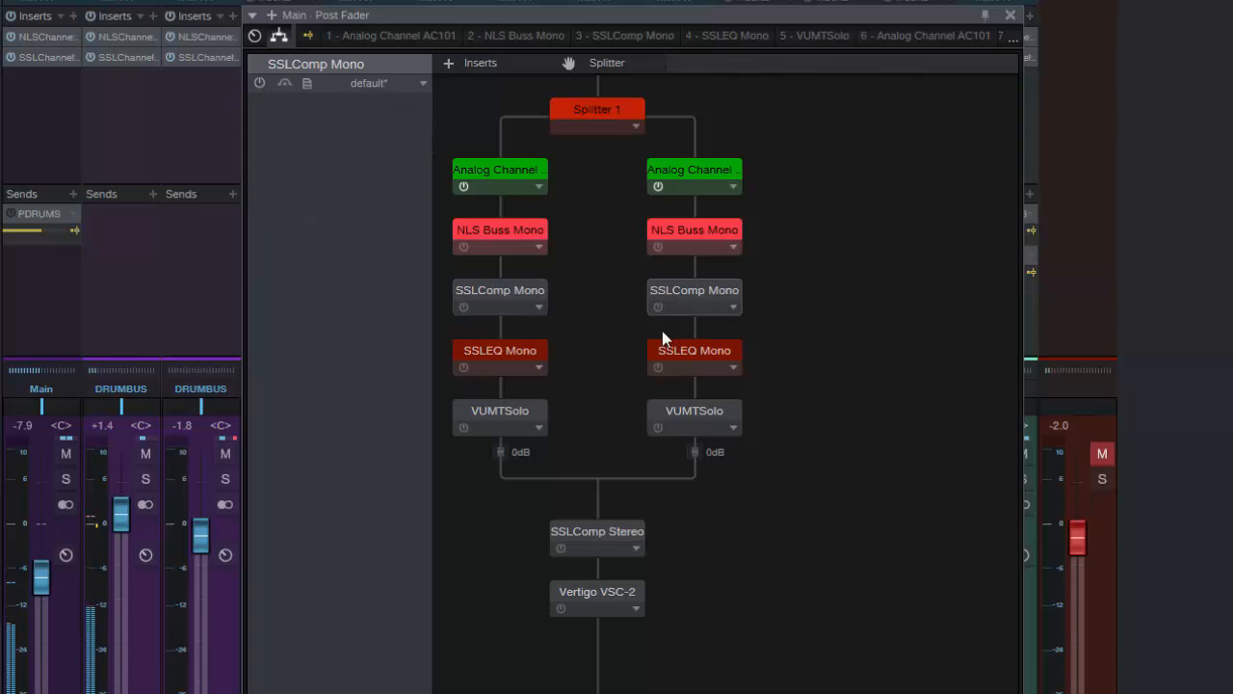
click(562, 547)
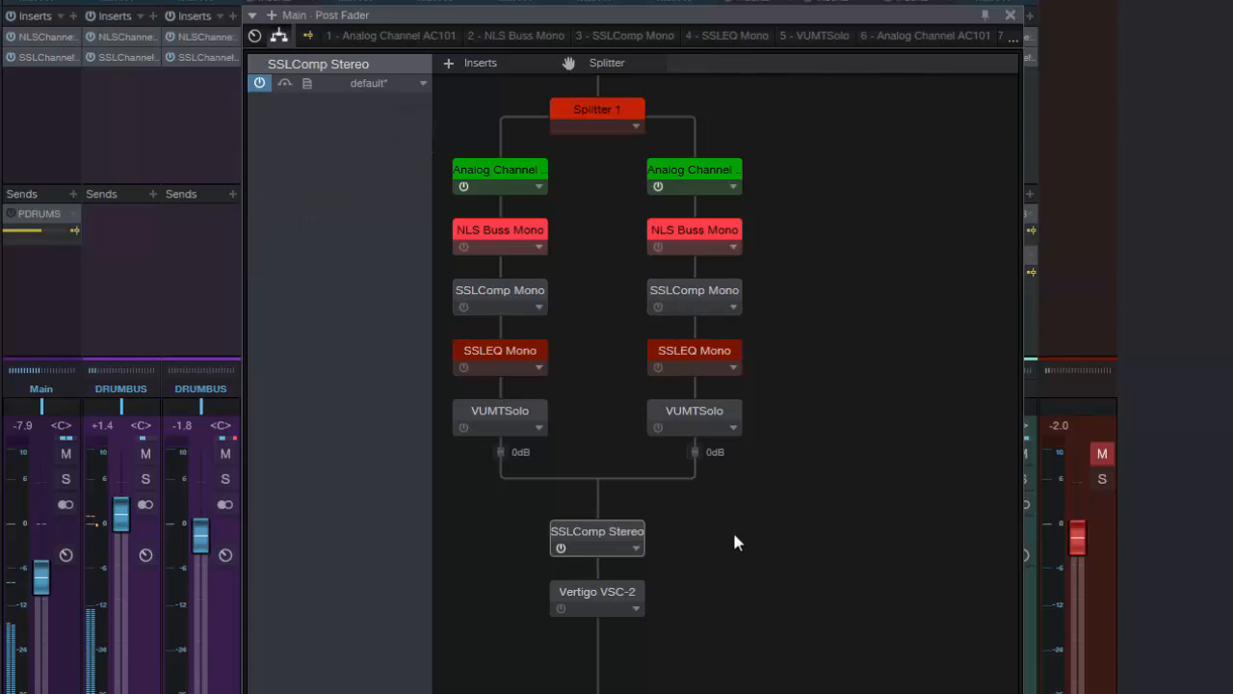
click(592, 105)
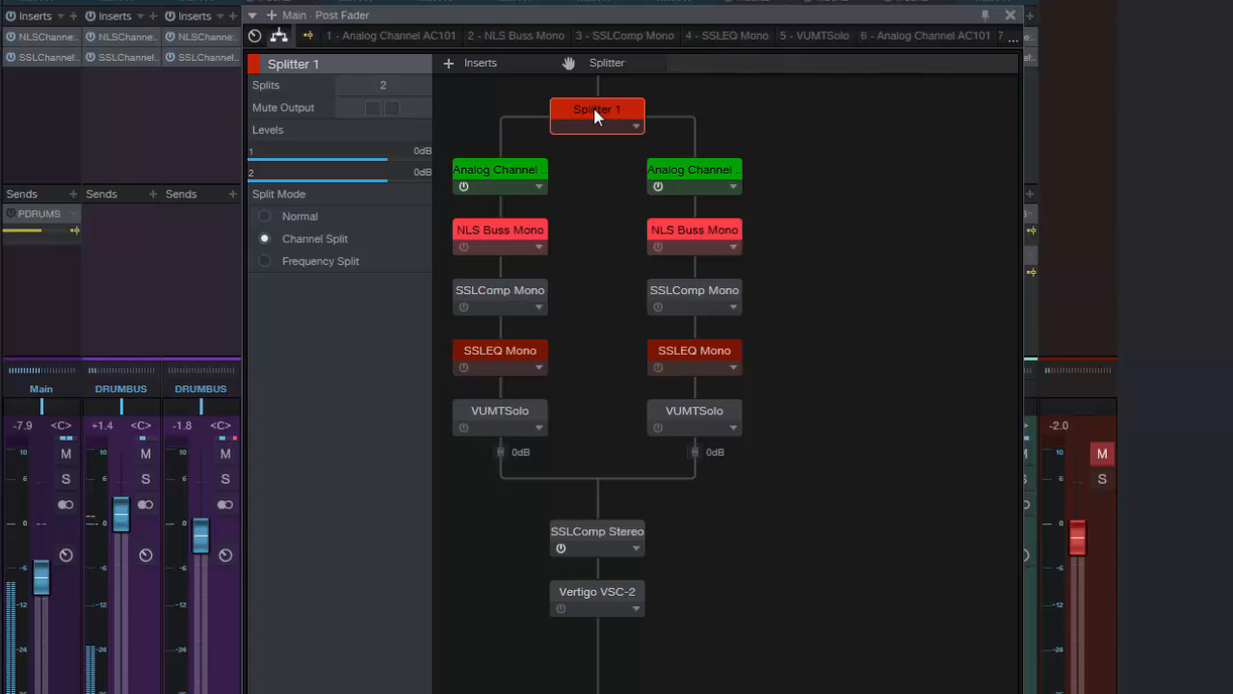
Bypass SSLComp Stereo, enable SSLComp Mono on both splitter branches, and display Splitter 1's settings again
click(558, 543)
click(468, 307)
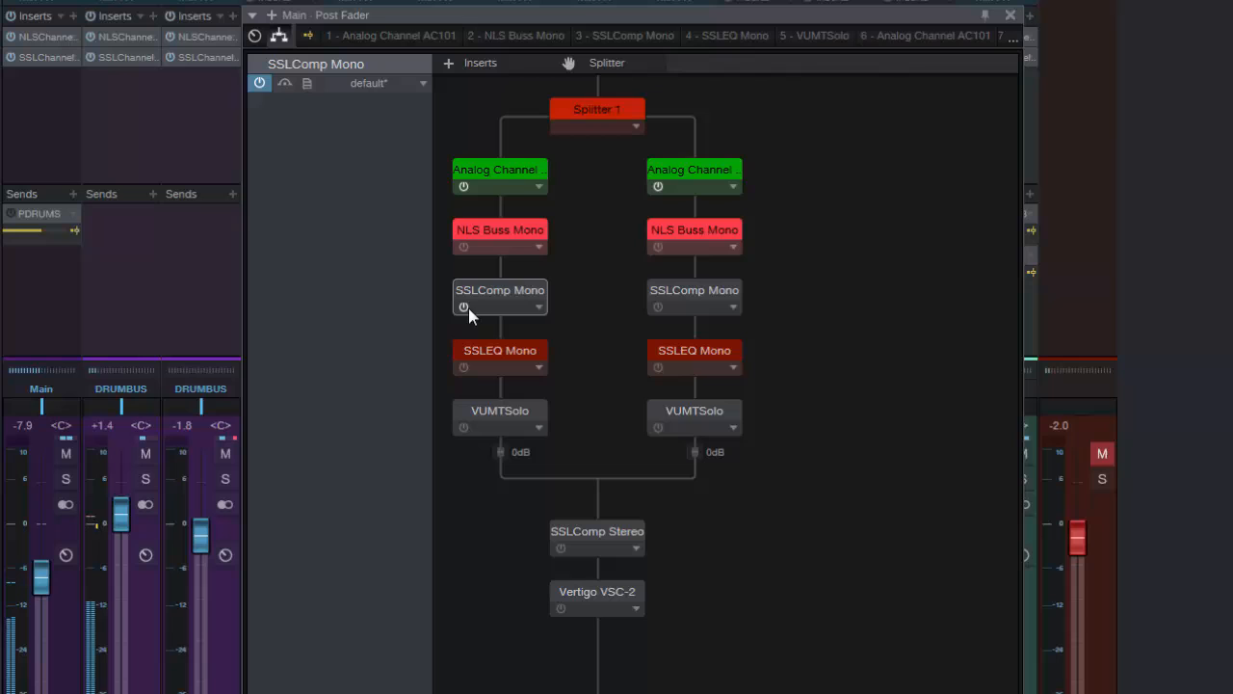
click(657, 306)
click(586, 114)
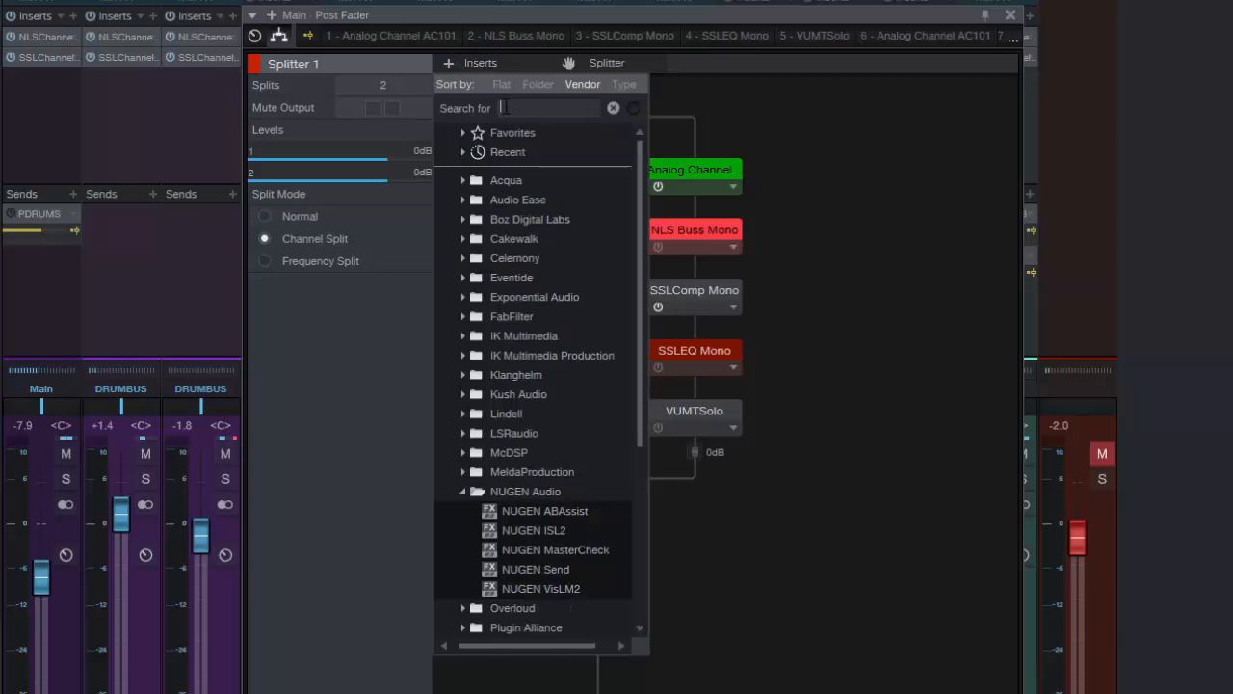
Find Virtual Tape Machines by searching for "virtual", add it after Vertigo VSC-2, and colour its block white
text(vitrual)
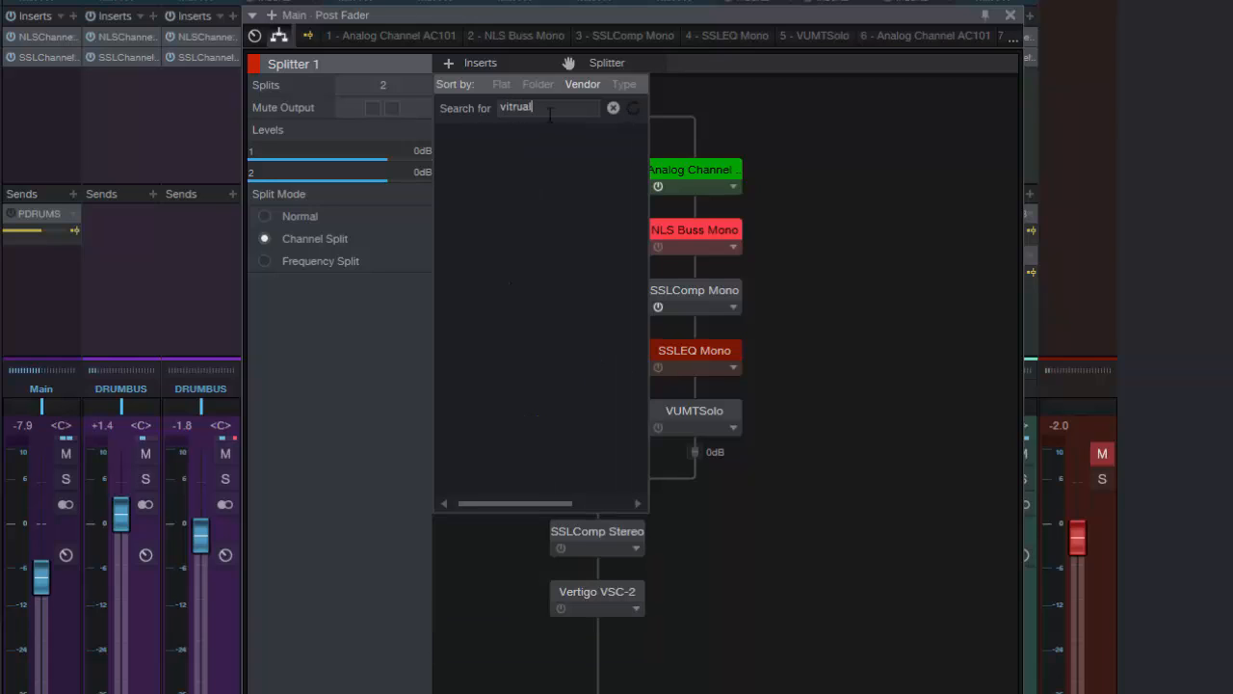
key(BackSpace)
key(BackSpace)
key(BackSpace)
key(BackSpace)
key(BackSpace)
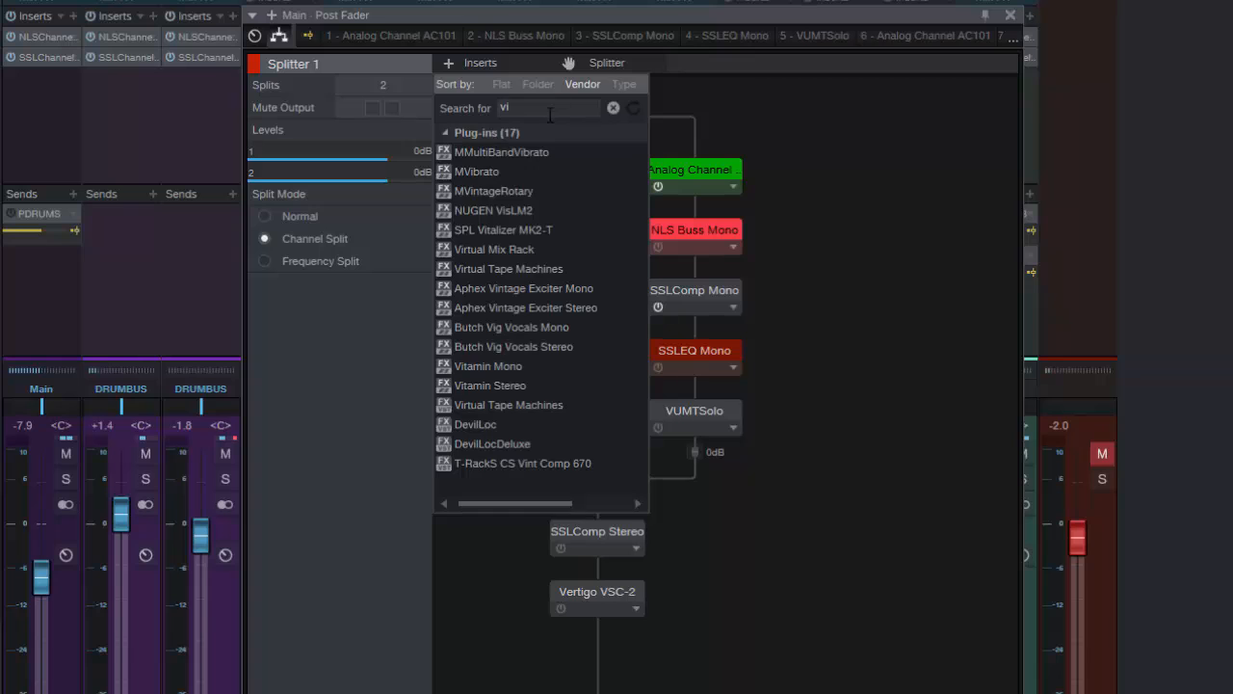
text(rtual)
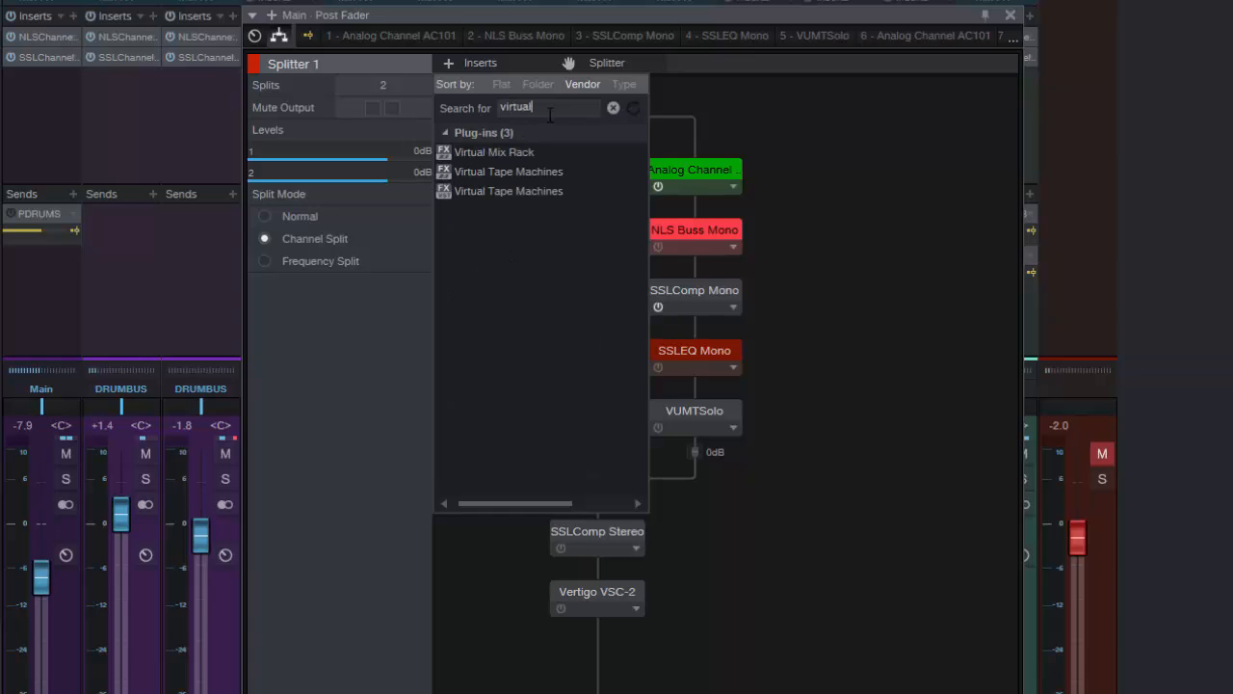
click(501, 170)
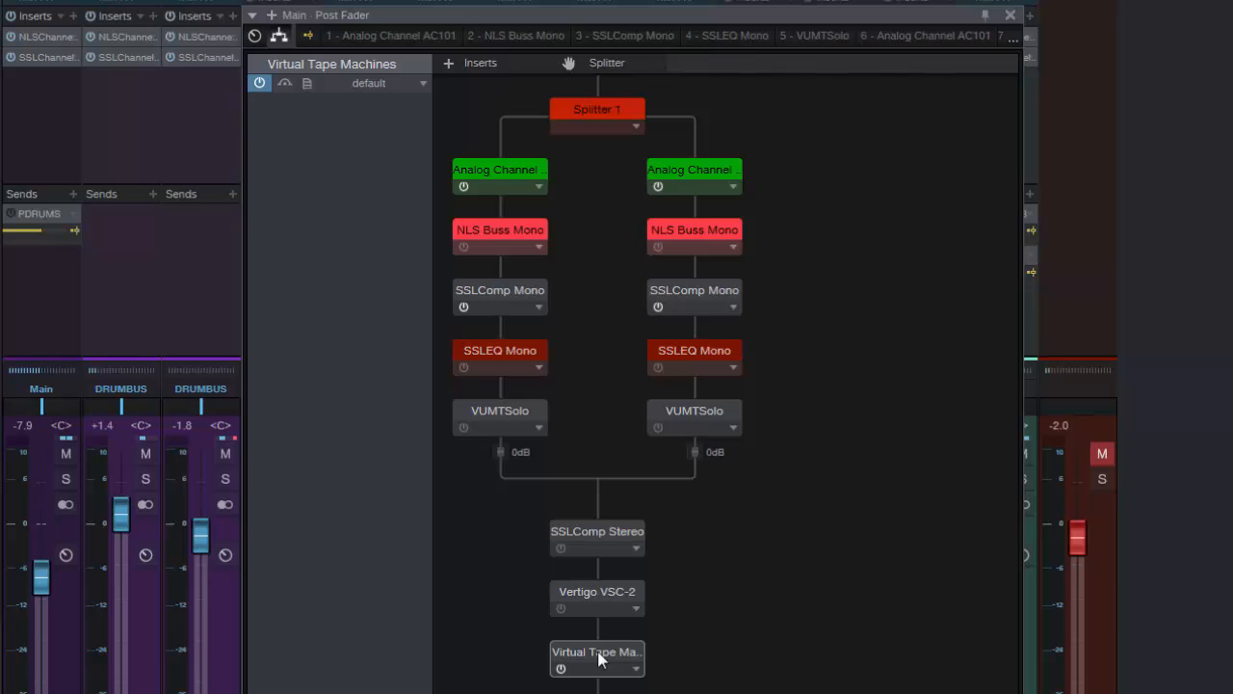
click(602, 670)
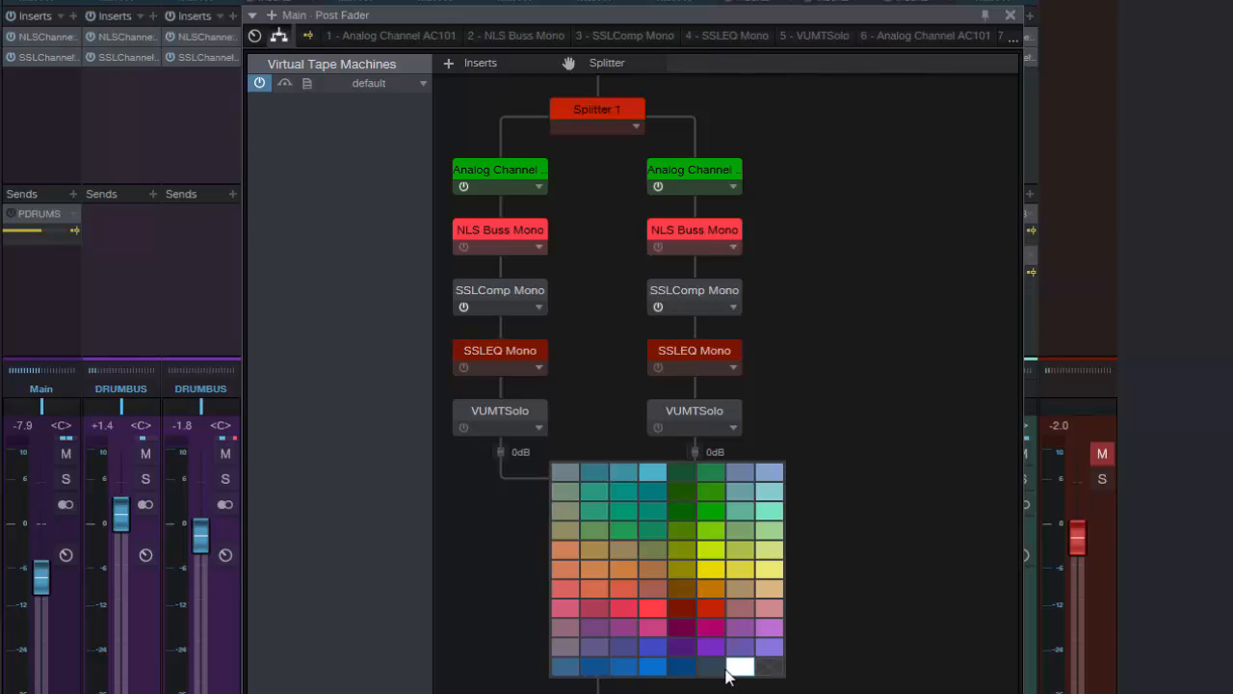
click(738, 667)
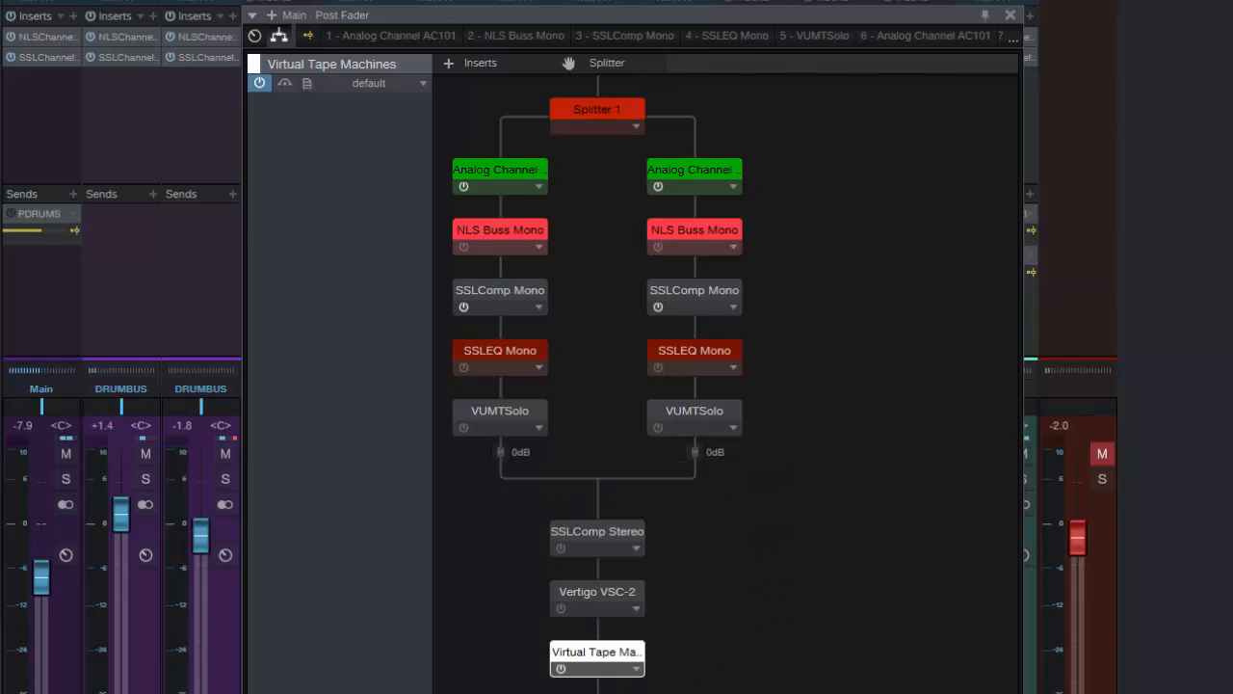
Set Virtual Tape Machines to FG456 tape type and 15 ips speed, and return to the routing view
double_click(595, 658)
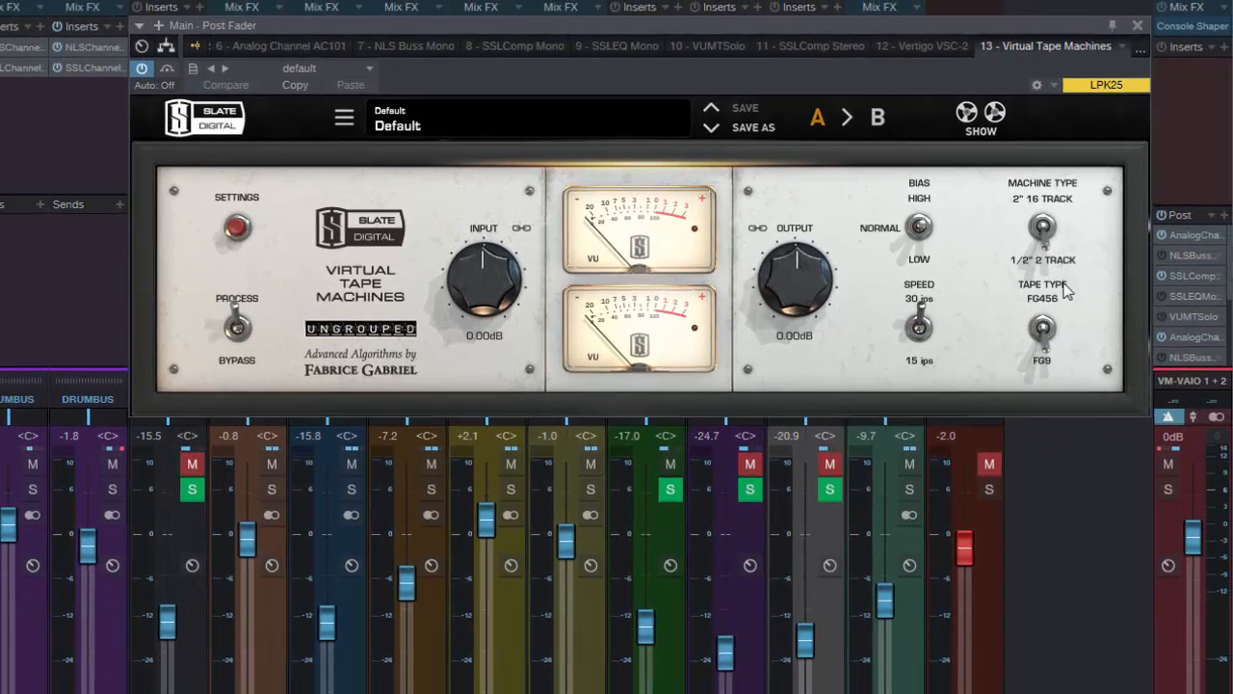
click(1047, 307)
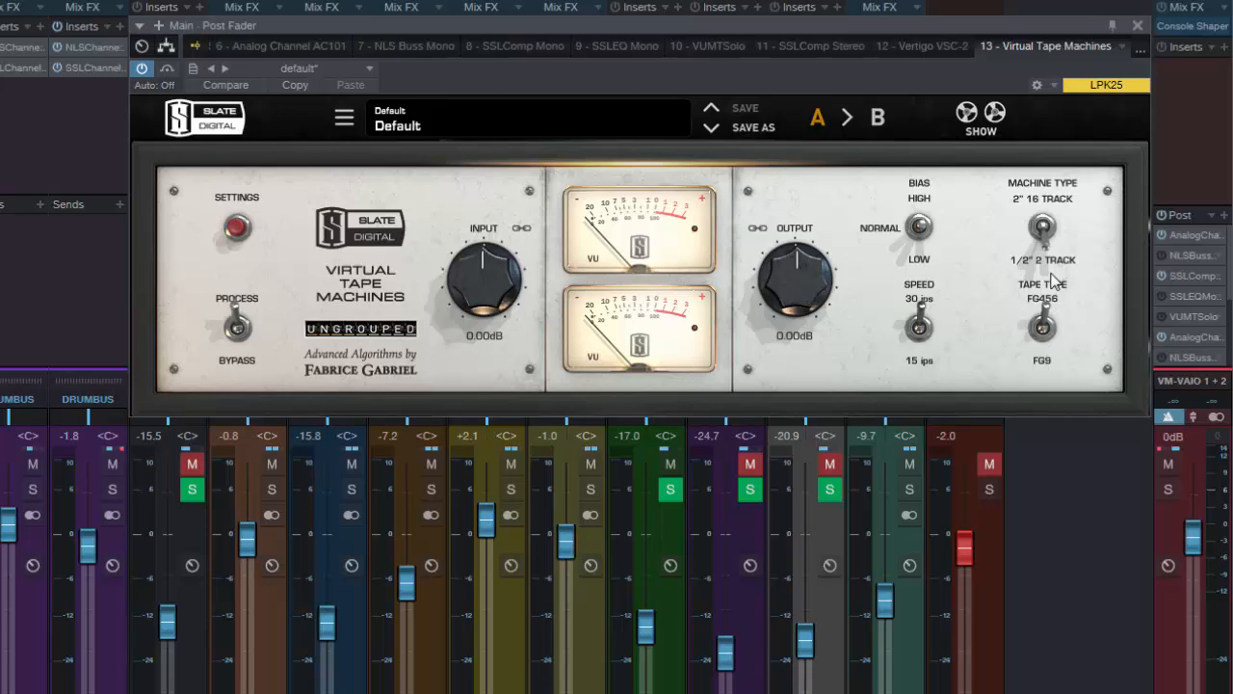
click(920, 331)
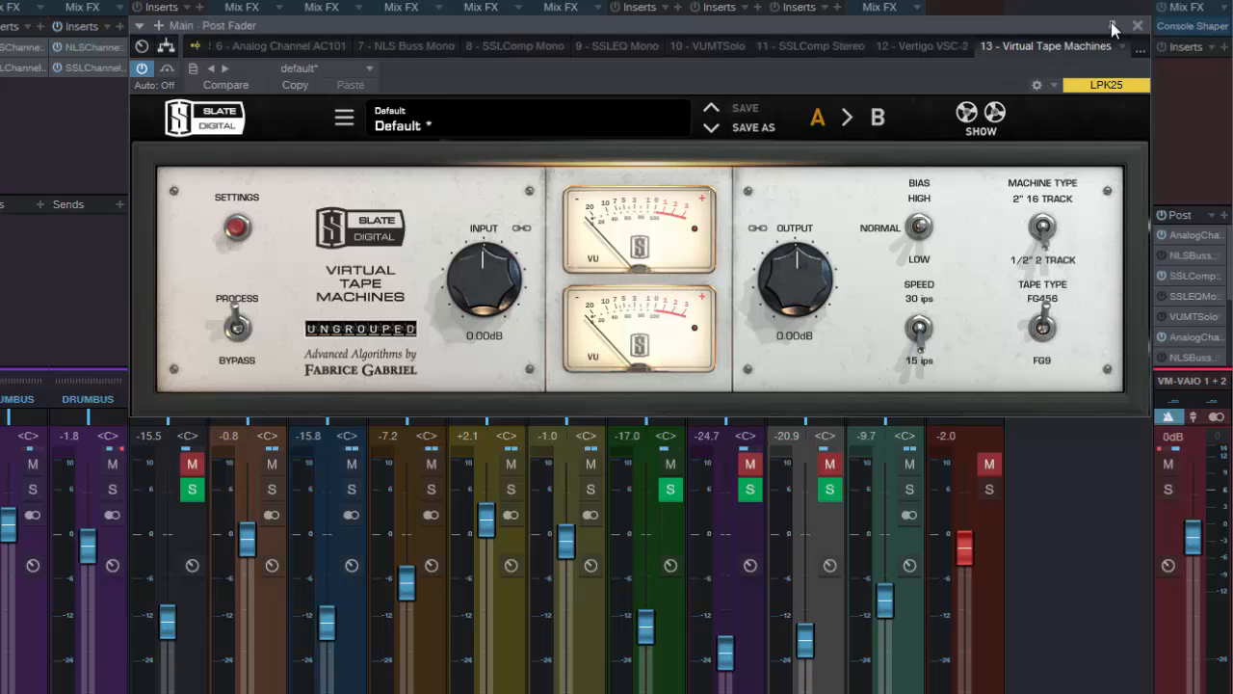
click(173, 49)
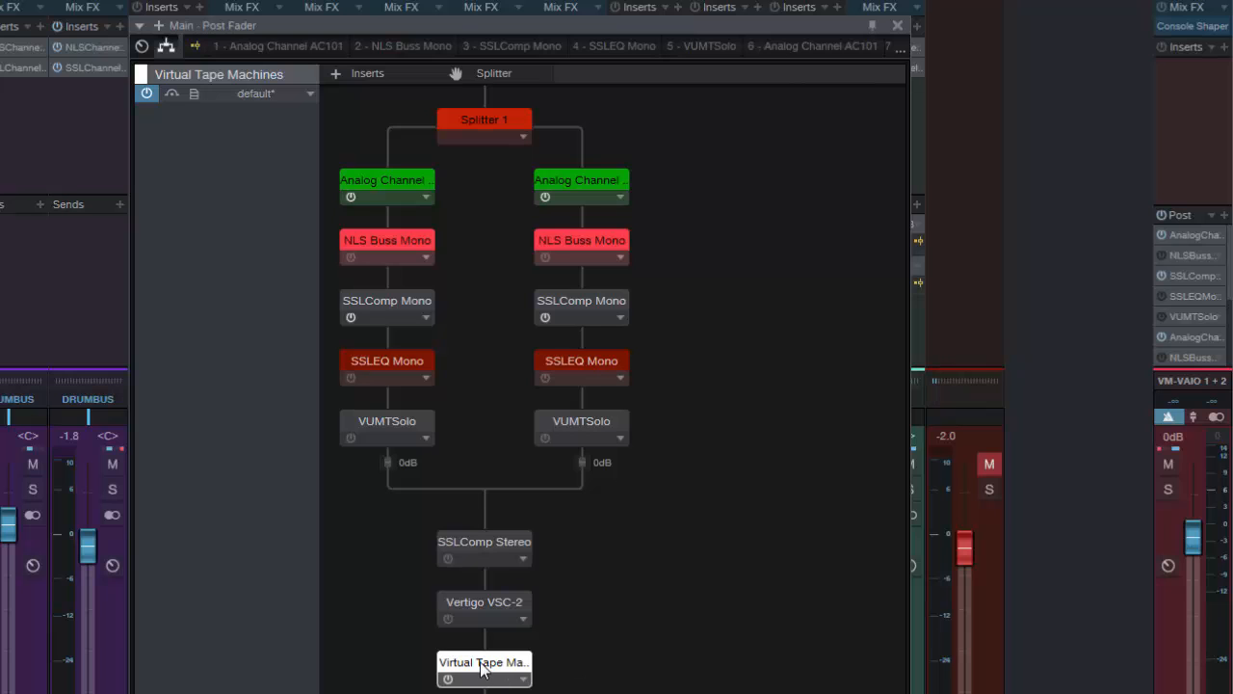
Move Virtual Tape Machines below VUMTSolo on the first splitter branch, copy it to the second branch, and show Splitter 1's settings
drag(481, 670, 396, 466)
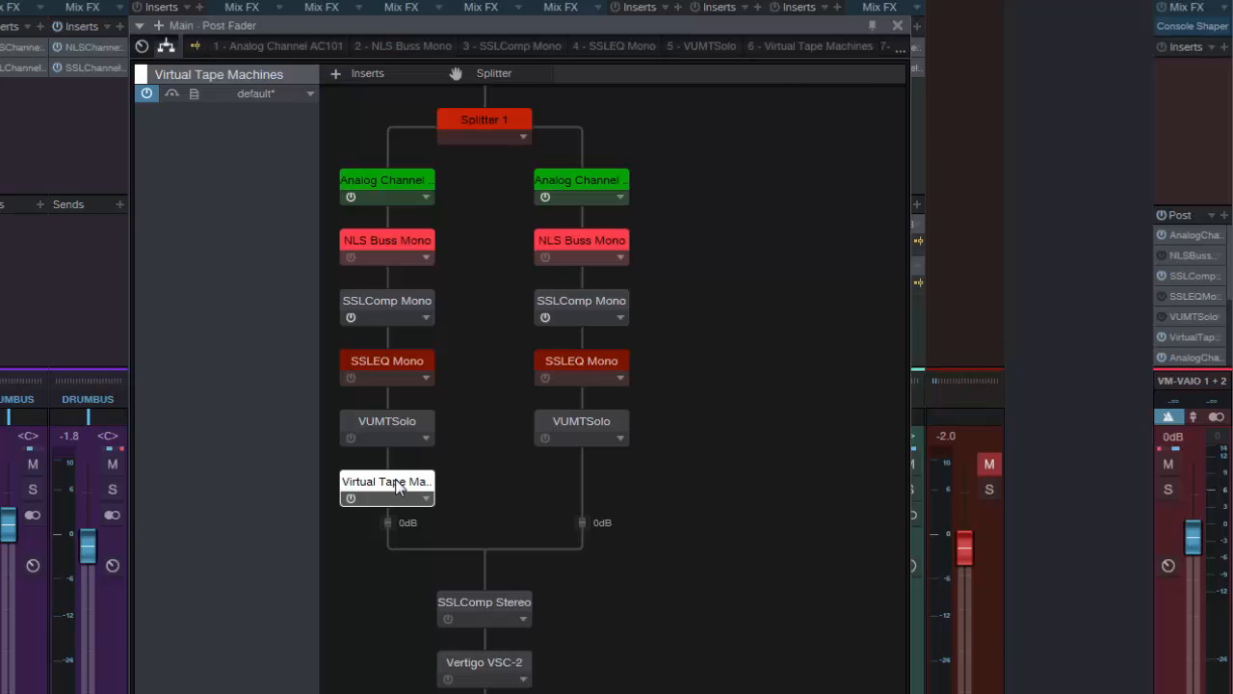
drag(396, 487, 564, 502)
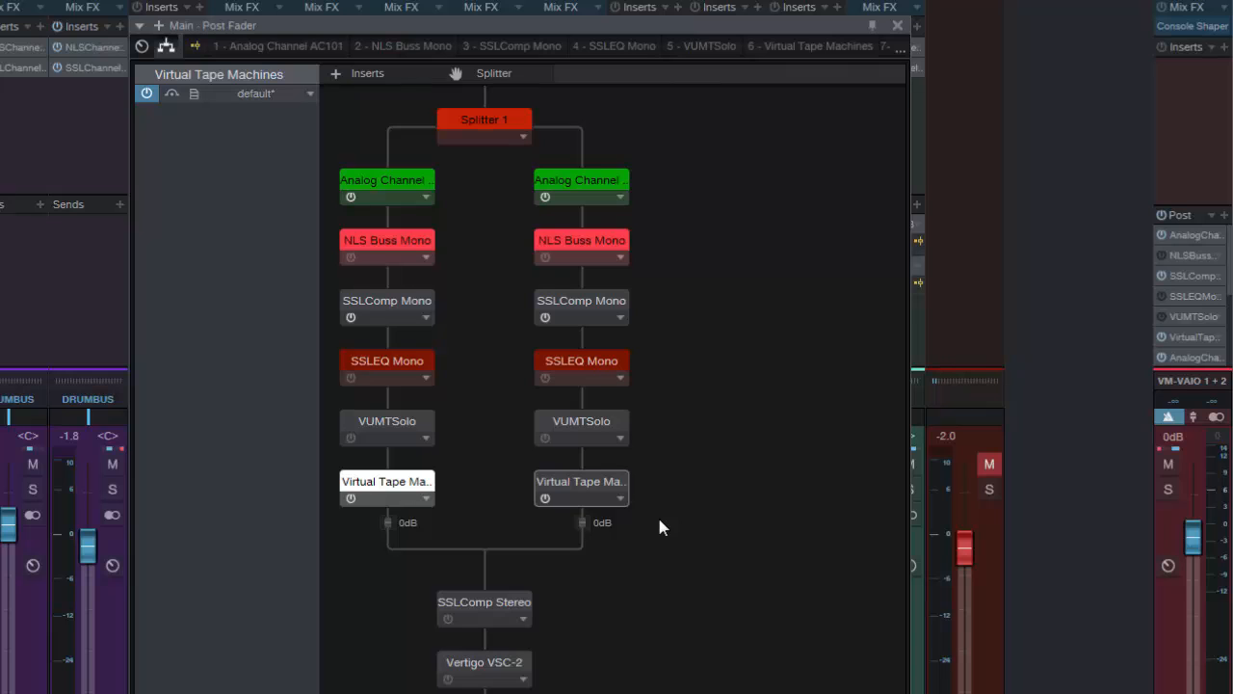
click(468, 126)
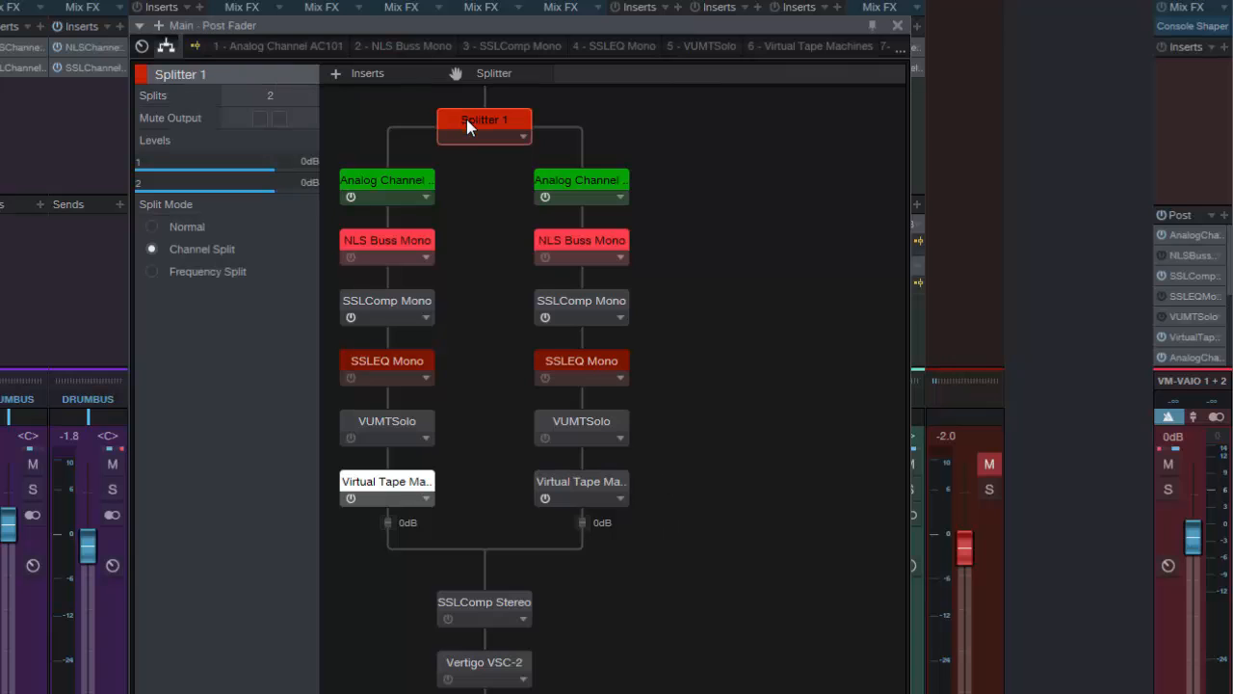